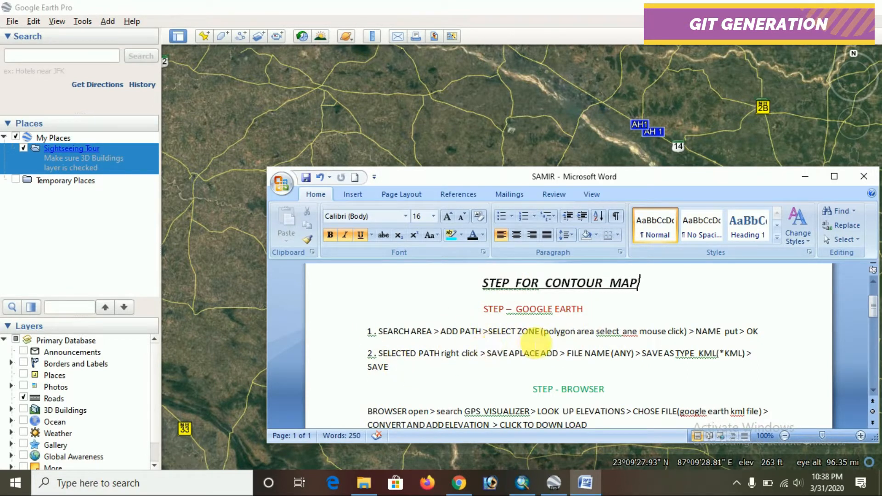
# Hide the Word notes and find "Bankura, West Bengal, India" on the Google Earth map
pyautogui.click(805, 176)
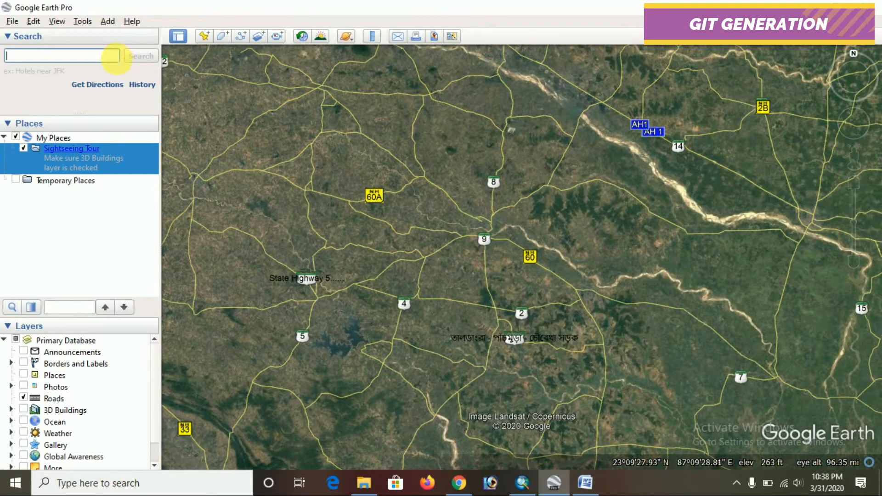
pyautogui.write('BANKU')
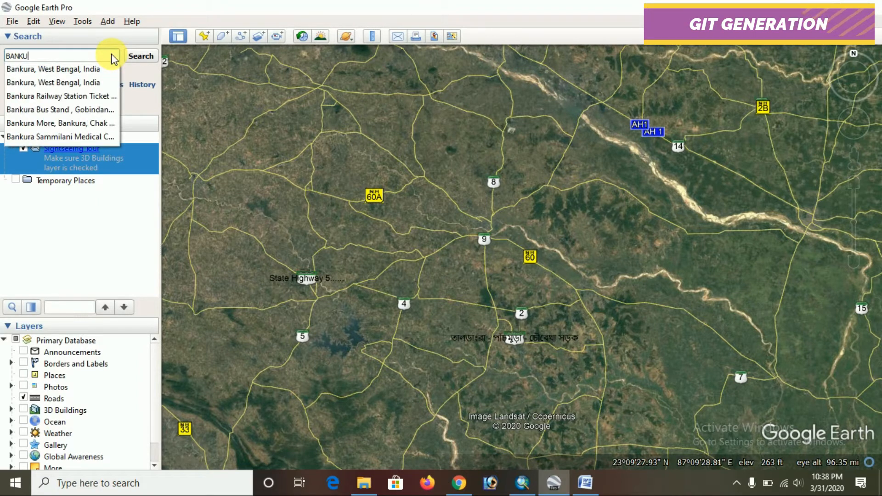
pyautogui.click(96, 70)
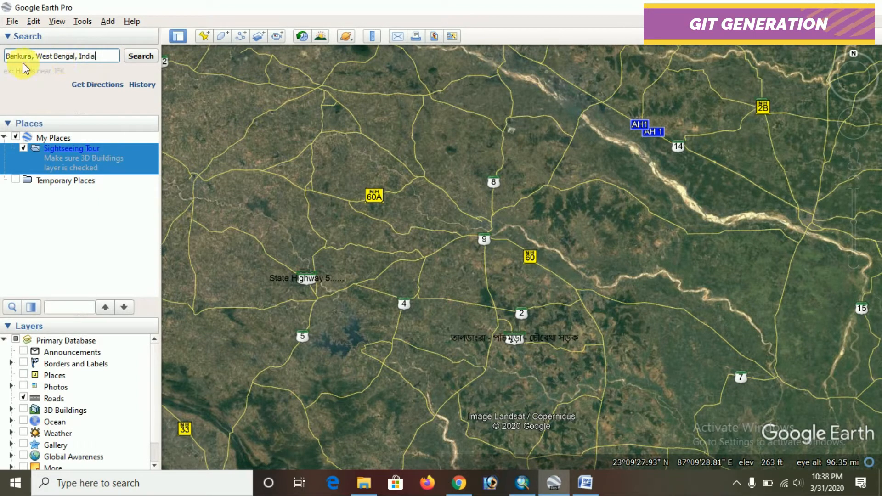
pyautogui.click(127, 57)
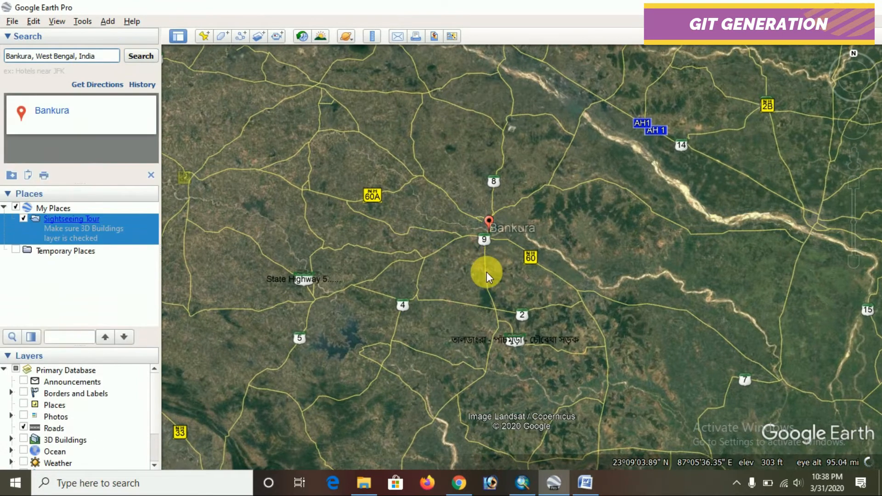
# Start a new path and draw it freehand as overlapping loops covering the area around Bankura, about 2,000 miles long in total
pyautogui.scroll(-5, 471, 238)
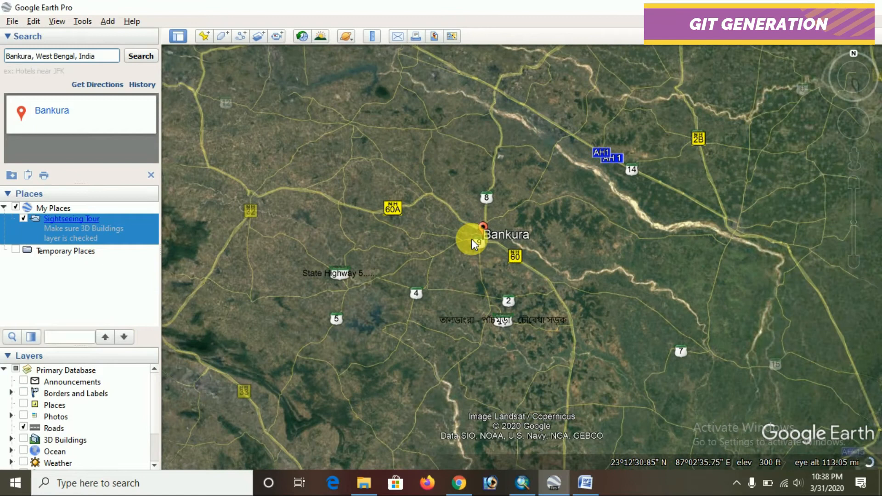
pyautogui.scroll(-2, 472, 239)
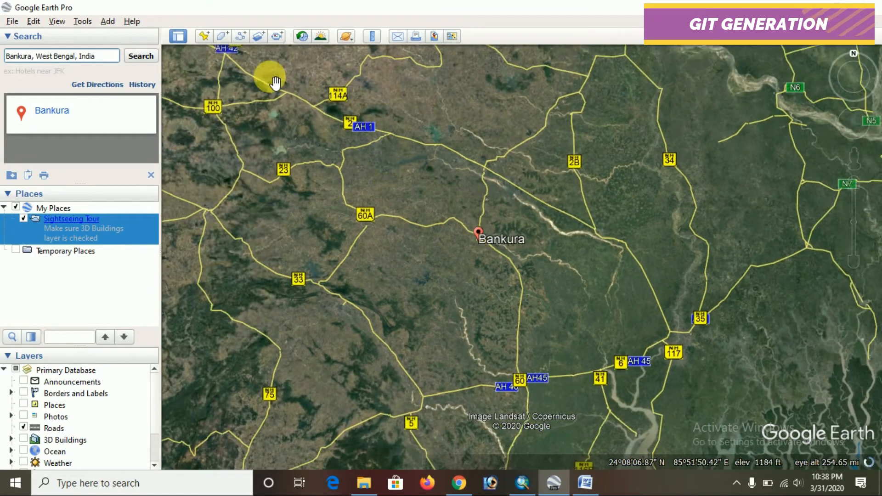
pyautogui.click(242, 36)
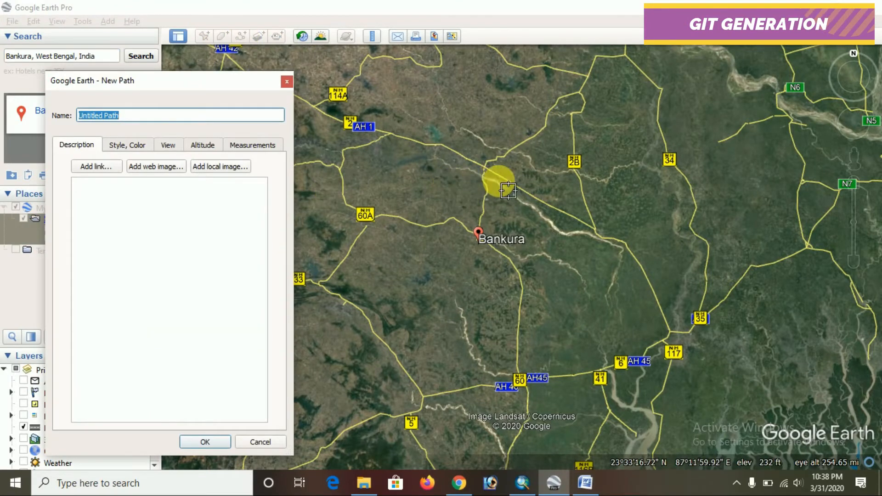
pyautogui.scroll(-3, 498, 181)
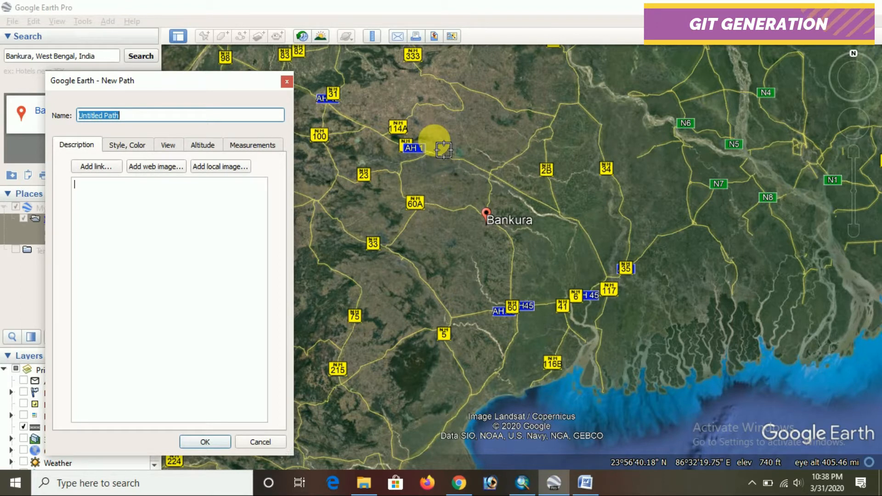
pyautogui.click(437, 138)
pyautogui.moveTo(423, 151)
pyautogui.mouseDown()
pyautogui.moveTo(400, 154)
pyautogui.moveTo(384, 177)
pyautogui.moveTo(373, 240)
pyautogui.moveTo(385, 282)
pyautogui.mouseUp()
pyautogui.moveTo(426, 330)
pyautogui.mouseDown()
pyautogui.moveTo(516, 350)
pyautogui.moveTo(587, 326)
pyautogui.moveTo(635, 278)
pyautogui.moveTo(638, 230)
pyautogui.moveTo(571, 123)
pyautogui.moveTo(463, 152)
pyautogui.moveTo(410, 282)
pyautogui.moveTo(454, 305)
pyautogui.mouseUp()
pyautogui.moveTo(517, 313)
pyautogui.mouseDown()
pyautogui.moveTo(571, 256)
pyautogui.moveTo(571, 161)
pyautogui.moveTo(461, 213)
pyautogui.moveTo(492, 260)
pyautogui.moveTo(507, 189)
pyautogui.moveTo(468, 287)
pyautogui.moveTo(591, 217)
pyautogui.moveTo(524, 131)
pyautogui.moveTo(468, 181)
pyautogui.moveTo(467, 126)
pyautogui.moveTo(478, 299)
pyautogui.moveTo(529, 264)
pyautogui.moveTo(591, 296)
pyautogui.moveTo(588, 228)
pyautogui.moveTo(577, 241)
pyautogui.moveTo(562, 189)
pyautogui.moveTo(492, 210)
pyautogui.moveTo(512, 256)
pyautogui.moveTo(538, 222)
pyautogui.mouseUp()
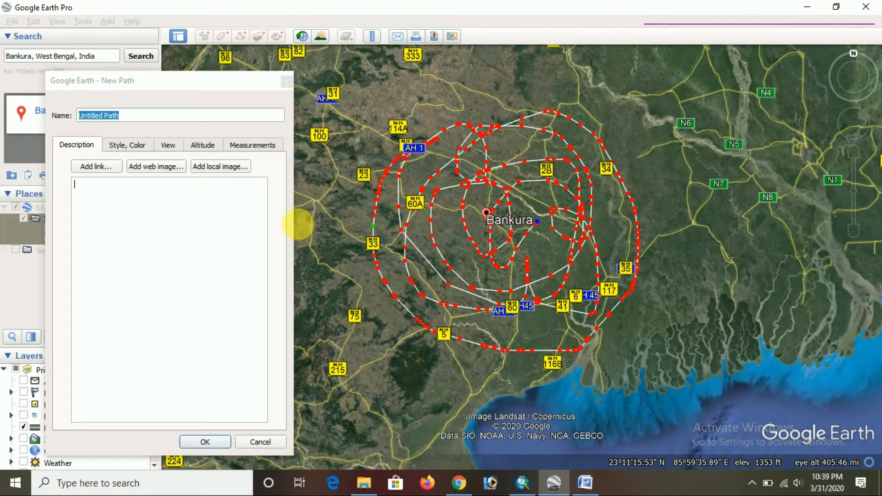
# Review the new path's line style and length measurement, and accept the path with its default name
pyautogui.click(116, 146)
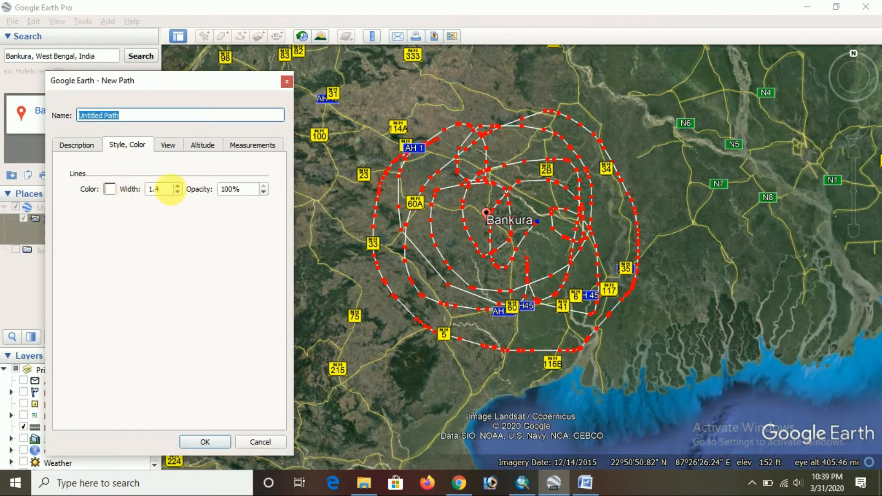
pyautogui.click(253, 145)
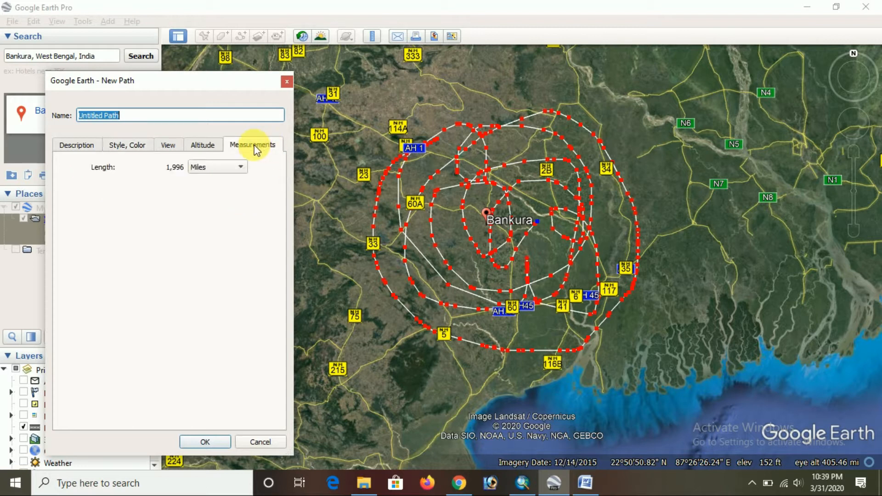
pyautogui.click(229, 169)
pyautogui.click(229, 169)
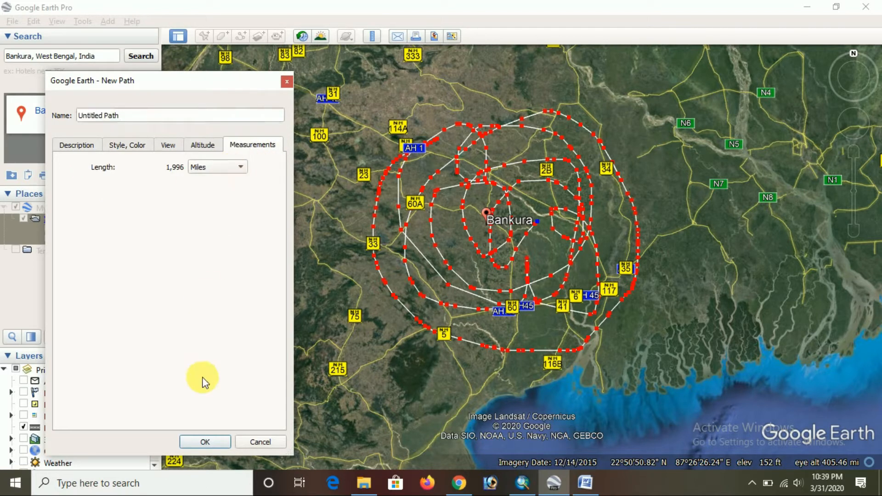
pyautogui.click(205, 441)
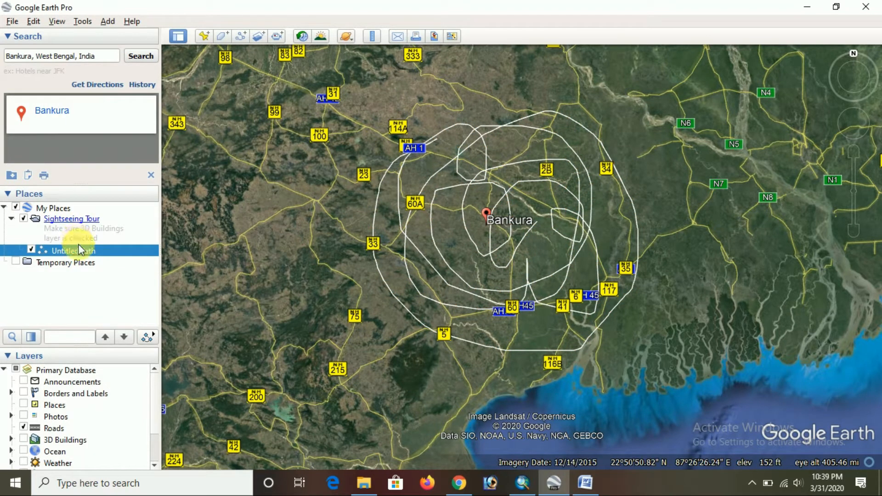
# After checking the Word notes, save the Untitled Path to Local Disk (E:) as a Kml (*.kml) file named BANKURA ZONE
pyautogui.click(585, 482)
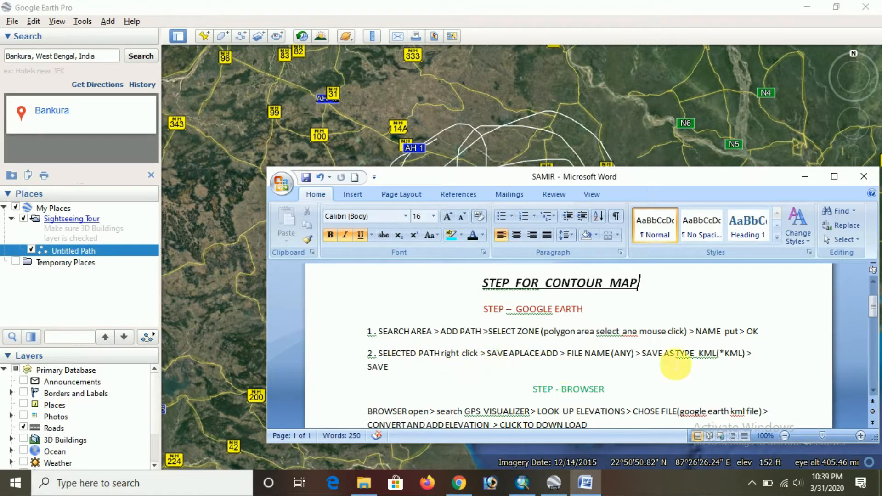
pyautogui.click(805, 176)
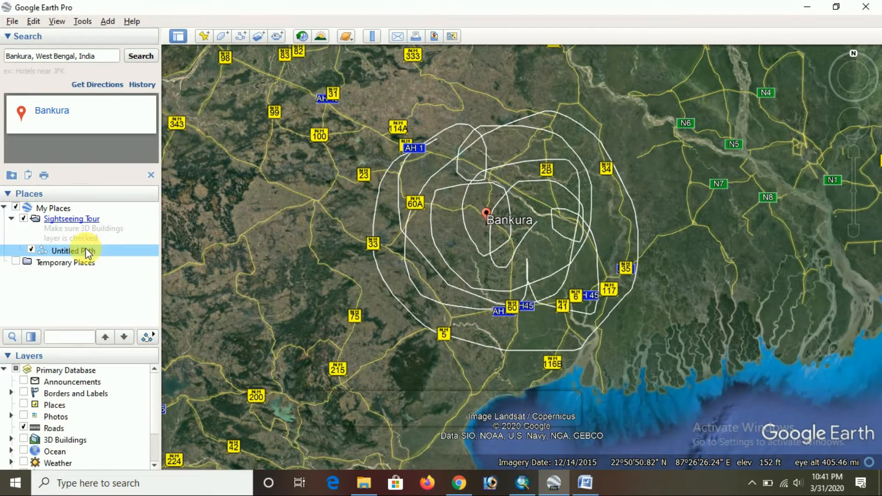
pyautogui.rightClick(86, 248)
pyautogui.moveTo(108, 258)
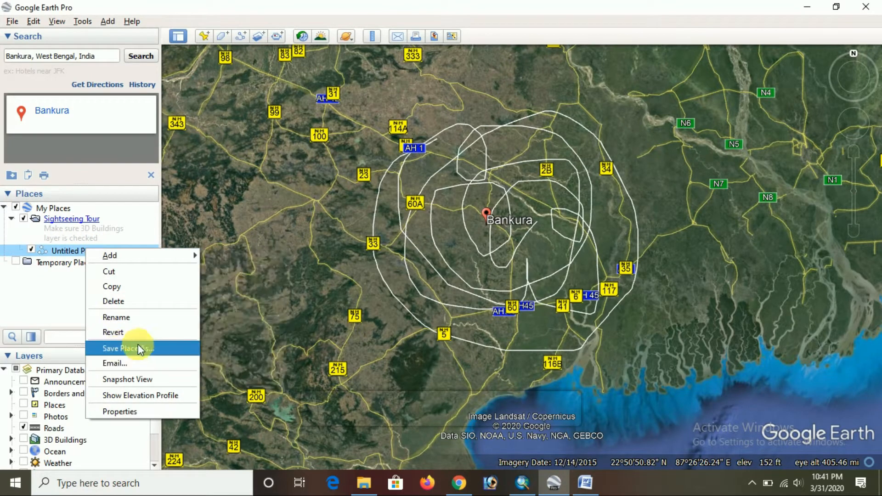
pyautogui.click(117, 350)
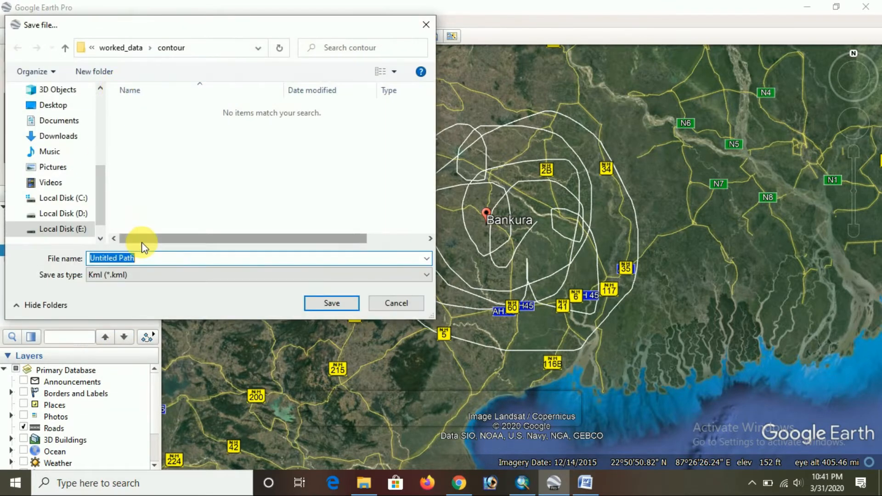
pyautogui.click(81, 229)
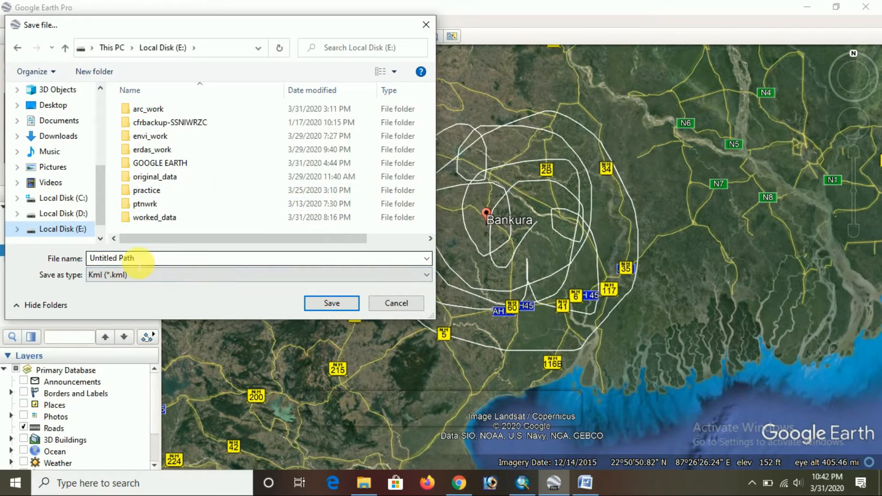
pyautogui.click(139, 263)
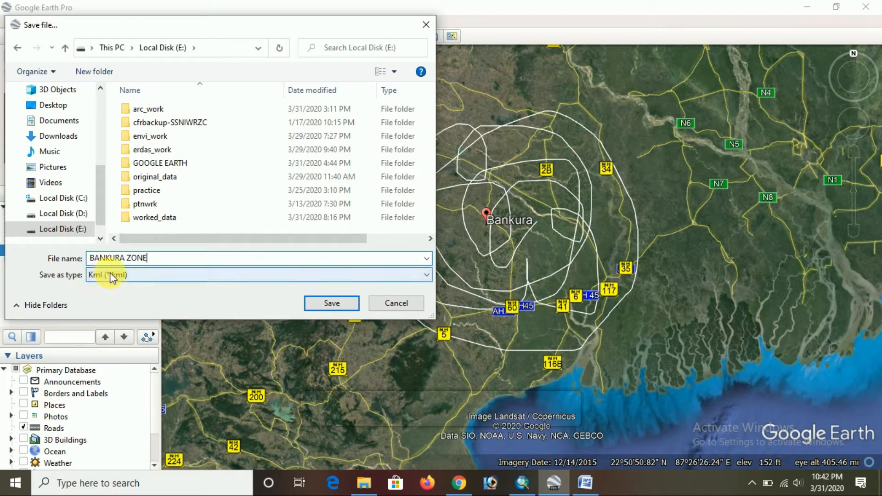
pyautogui.click(139, 277)
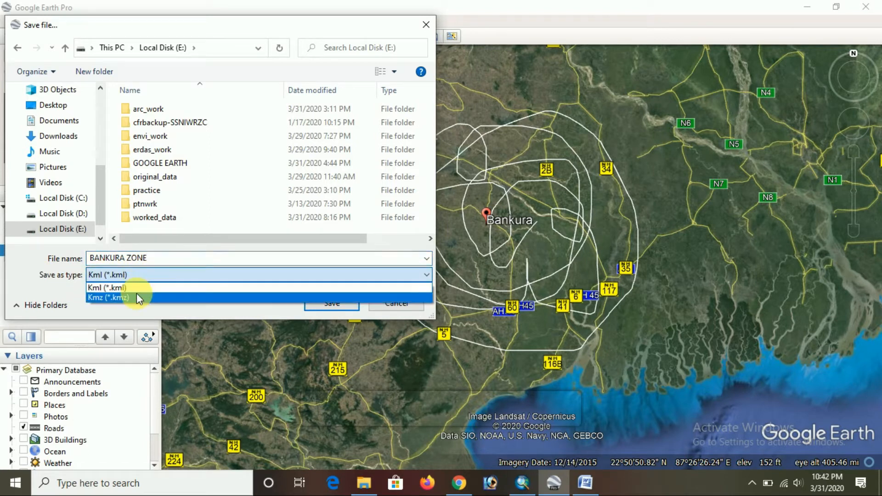
pyautogui.click(138, 289)
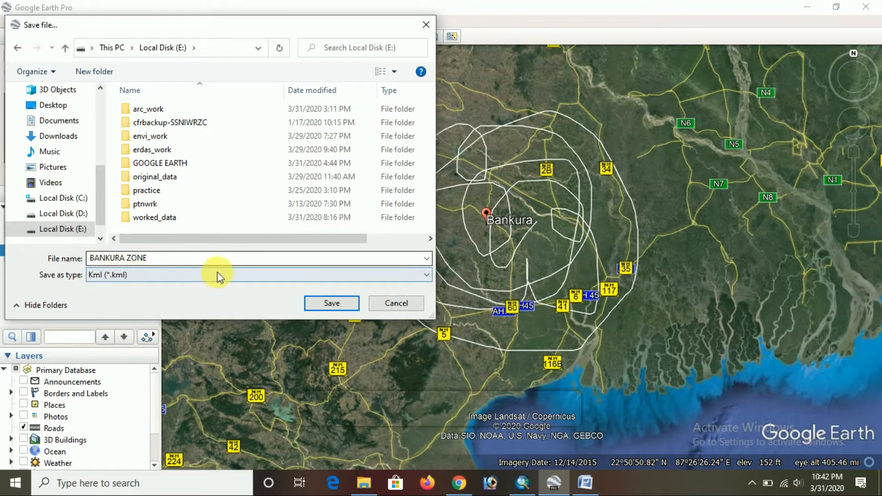
pyautogui.click(343, 307)
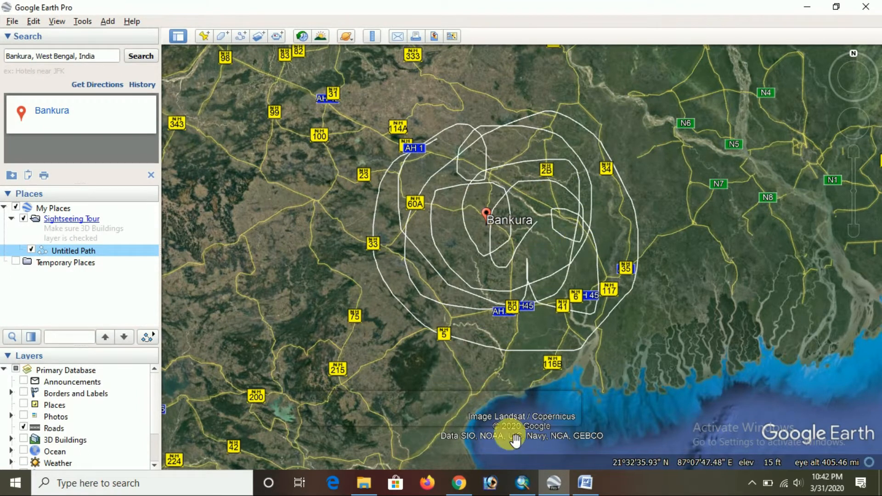
# Read the browser and TCX Converter instructions in the Word contour map notes and bring up Chrome for the browser stage
pyautogui.click(584, 482)
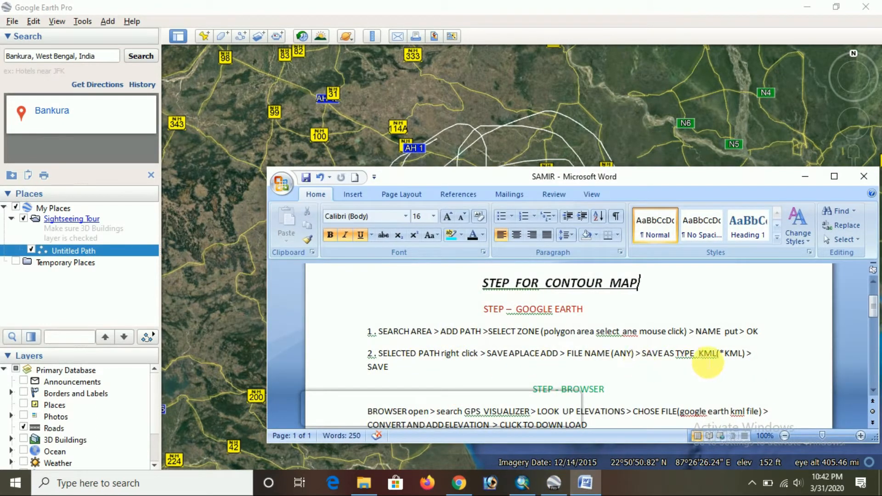
pyautogui.scroll(-4, 607, 310)
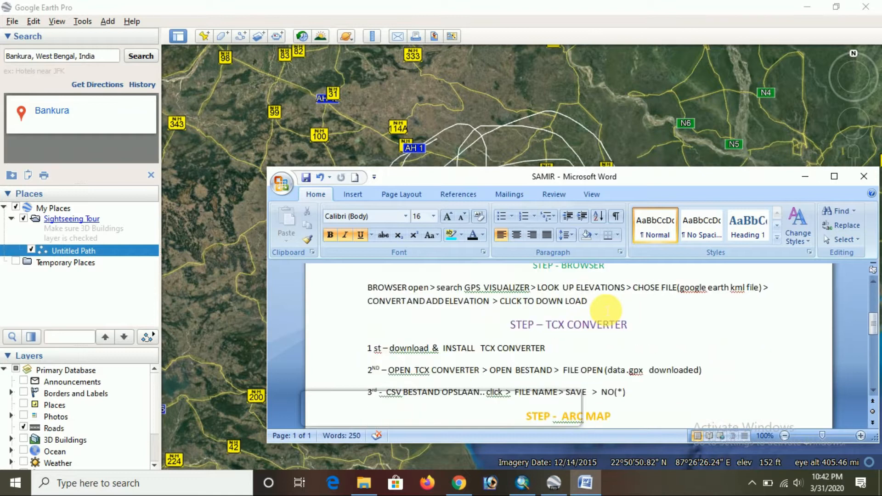
pyautogui.scroll(6, 606, 311)
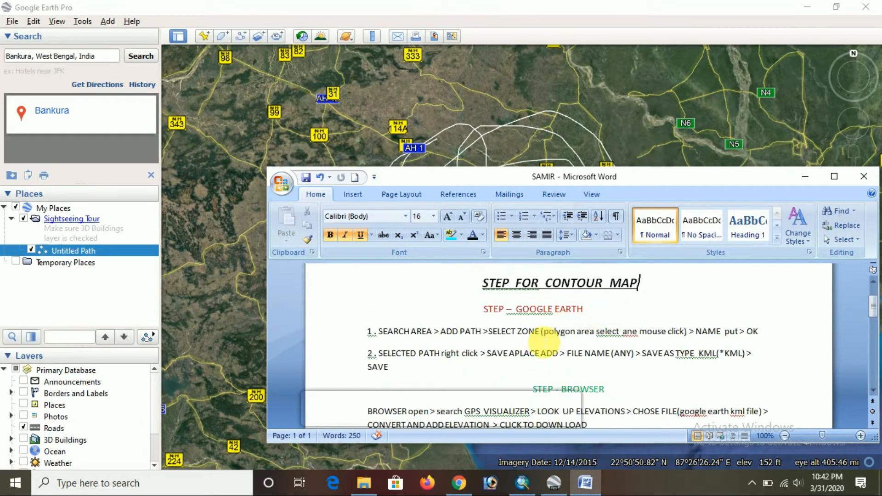
pyautogui.scroll(-2, 545, 342)
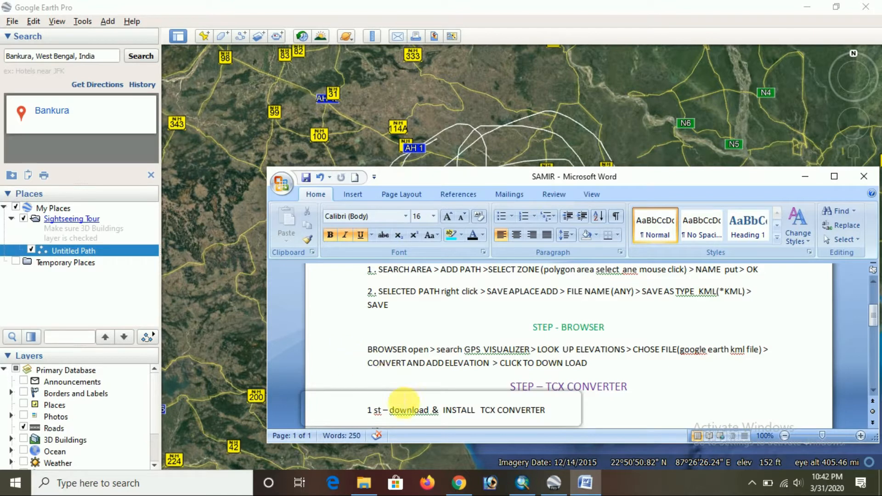
pyautogui.moveTo(459, 483)
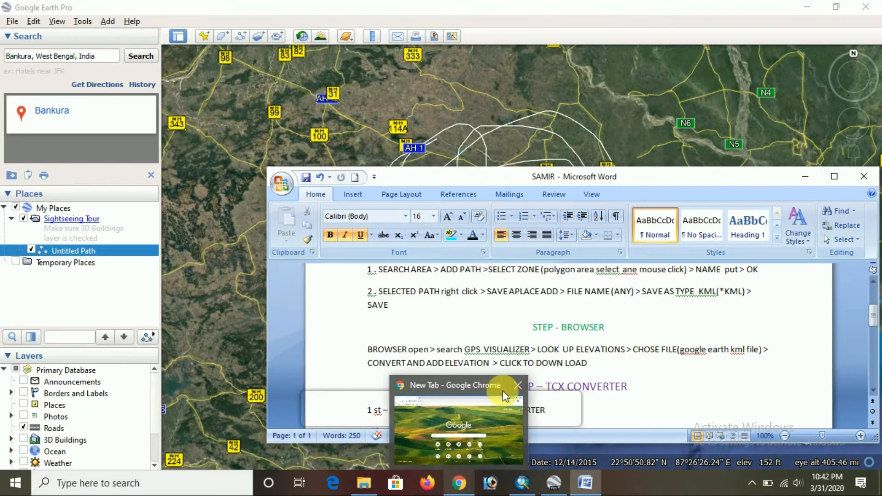
pyautogui.click(497, 424)
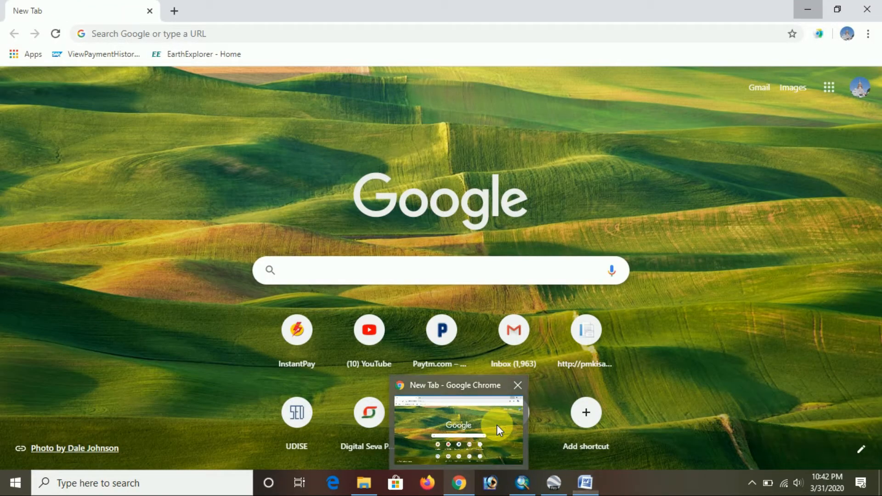
pyautogui.click(585, 482)
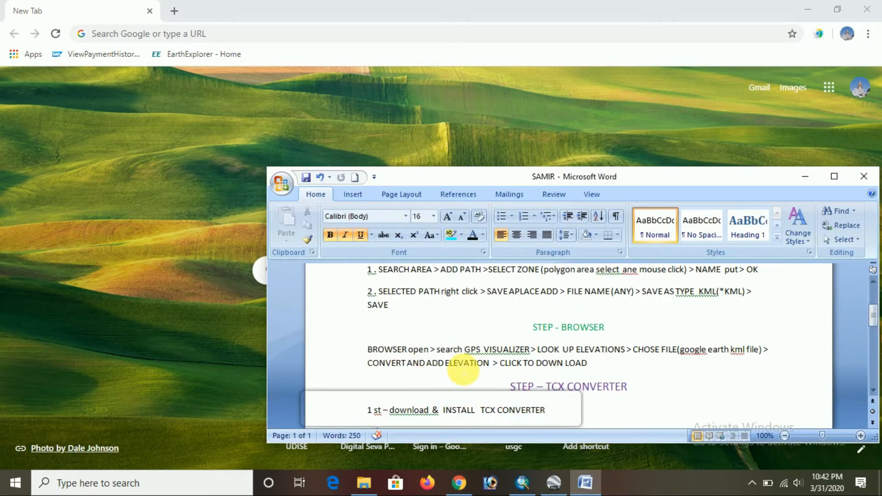
pyautogui.click(803, 176)
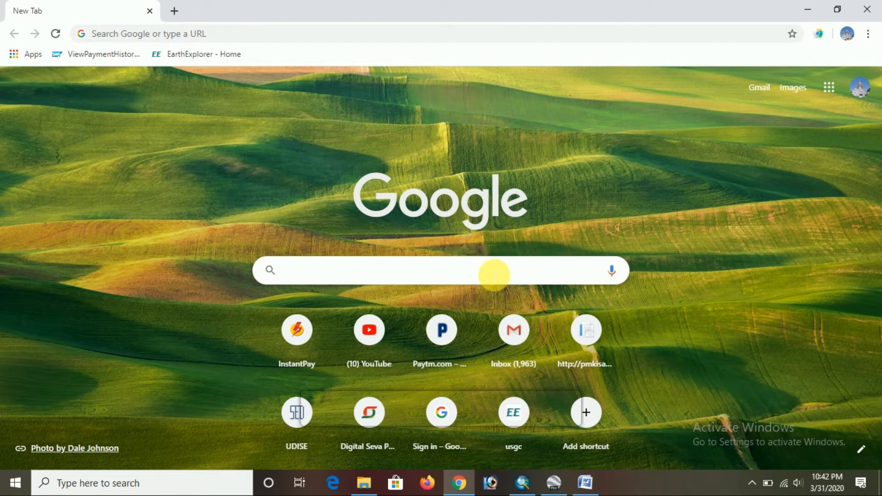
# Search Google for "gps visualizer" and open the site's elevation lookup page at the file upload form
pyautogui.click(495, 276)
pyautogui.write('GP')
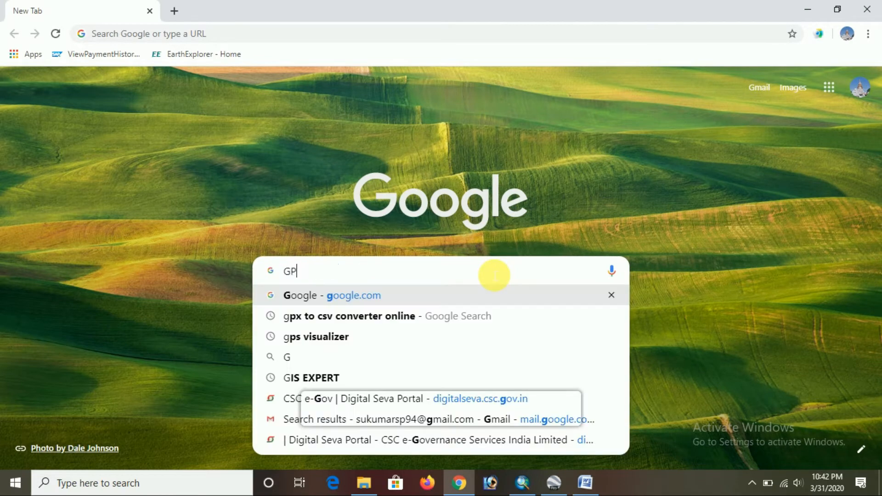
pyautogui.write('S')
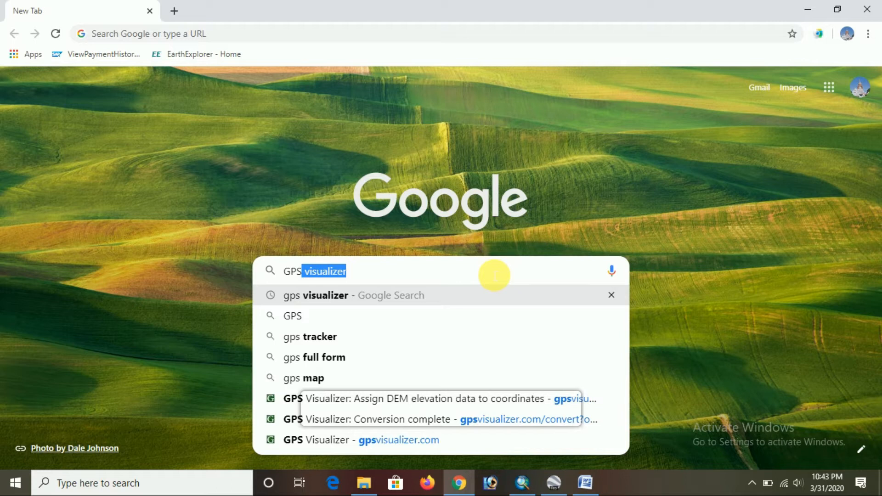
pyautogui.press('Return')
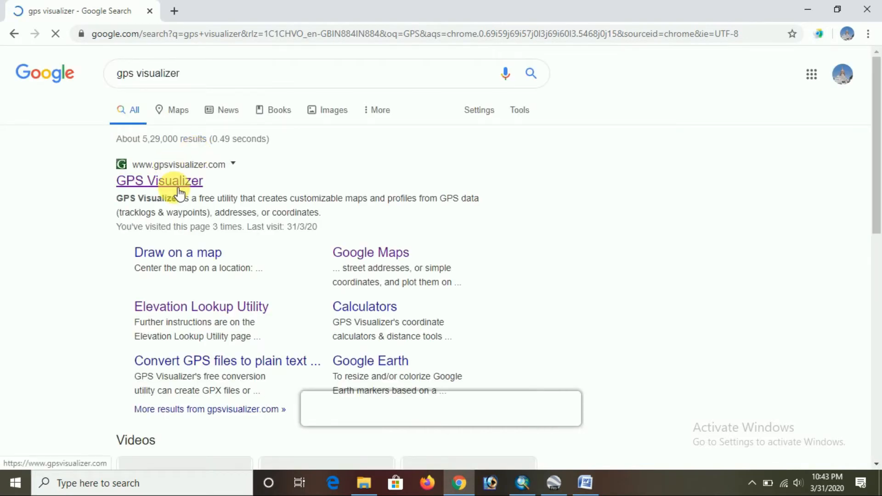
pyautogui.click(178, 182)
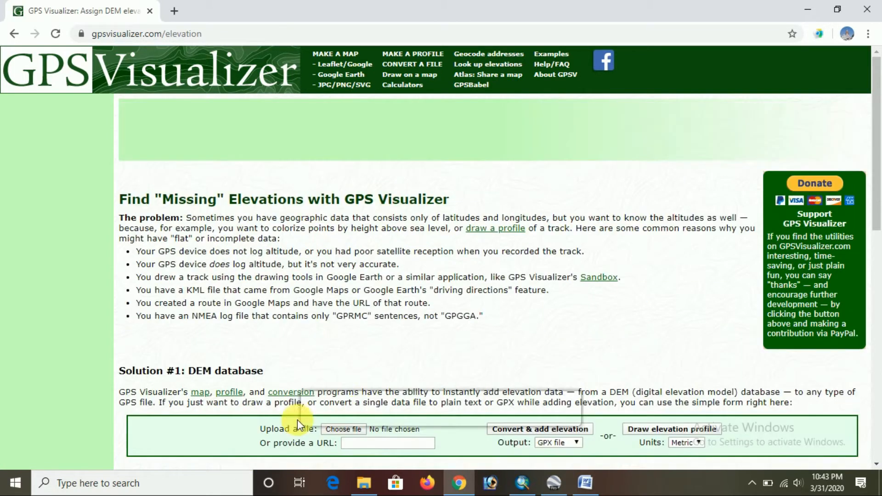
pyautogui.scroll(-5, 317, 303)
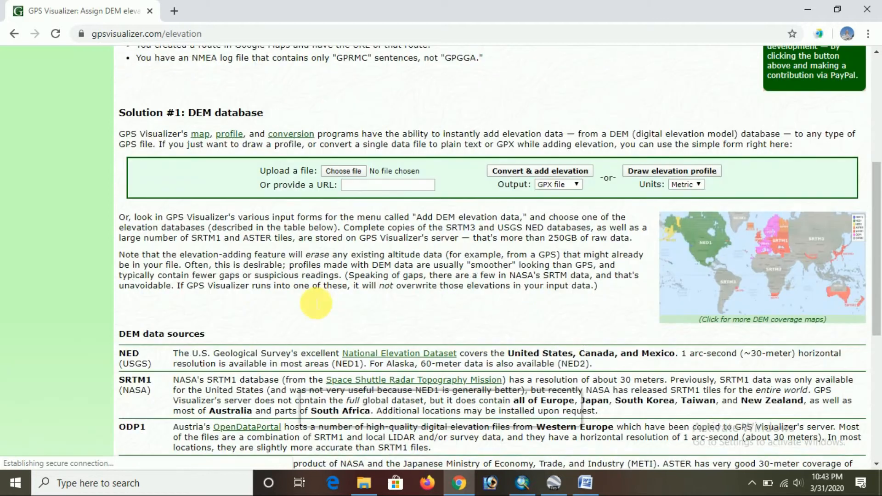
# Choose the BANKURA ZONE KML file from Local Disk (E:) as the file to upload for DEM elevation
pyautogui.click(346, 172)
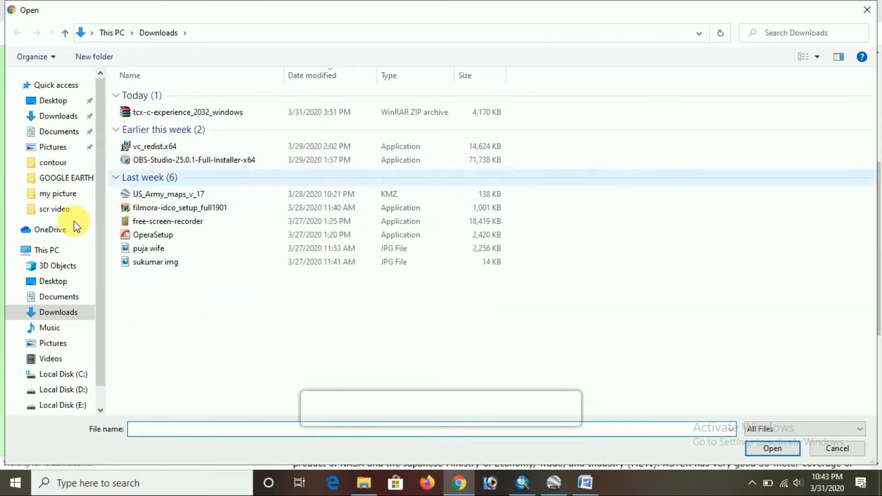
pyautogui.scroll(-1, 61, 327)
pyautogui.click(79, 378)
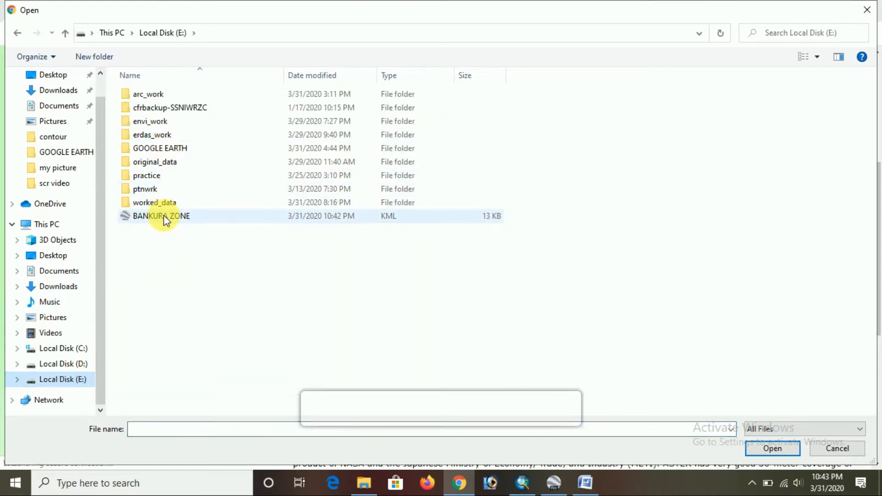
pyautogui.click(191, 220)
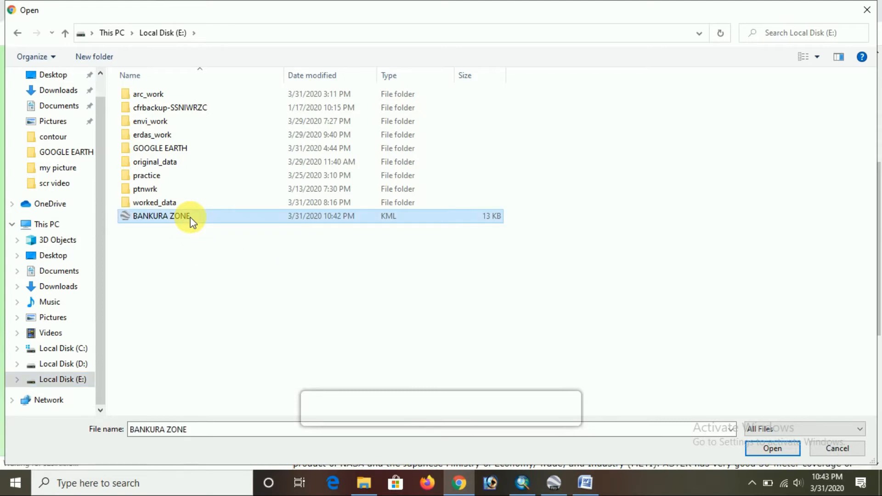
pyautogui.click(771, 449)
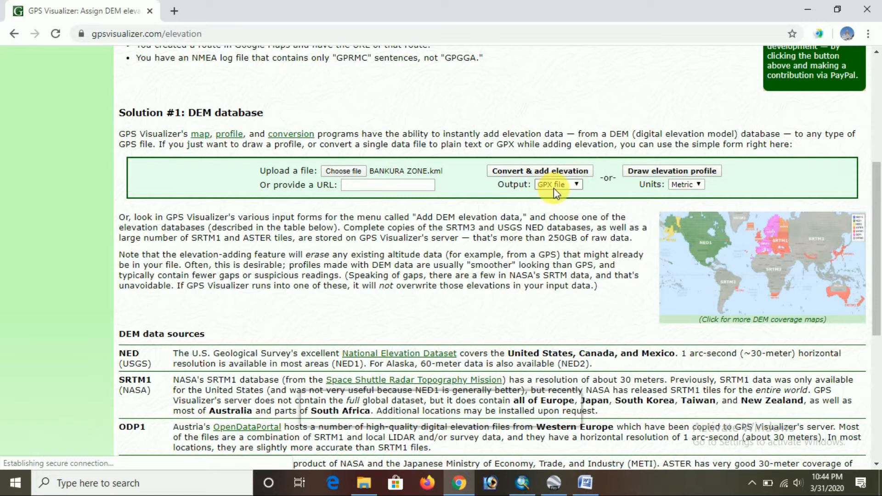
# Convert the uploaded file to a GPX file with added elevation and look through the track points in the output
pyautogui.click(569, 186)
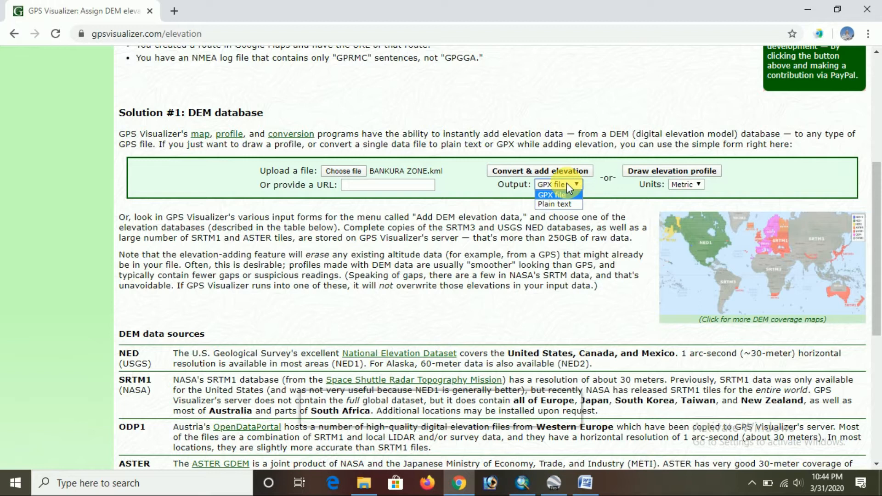
pyautogui.click(519, 172)
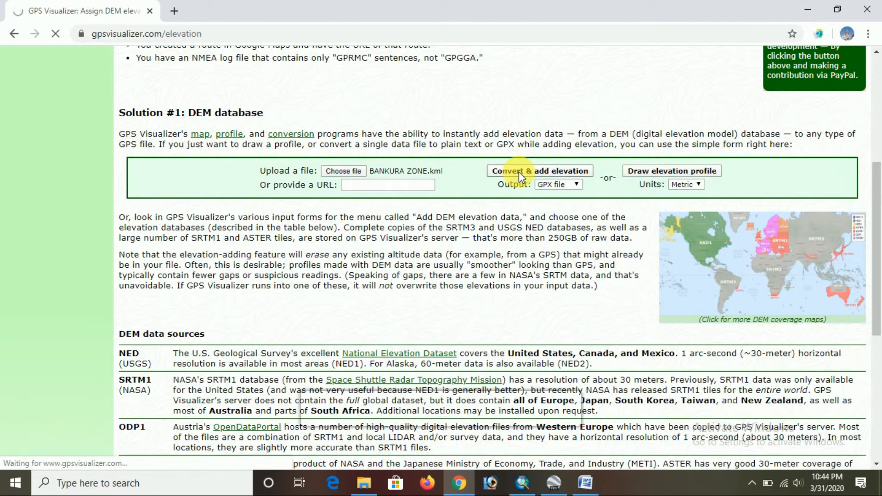
pyautogui.scroll(-1, 501, 242)
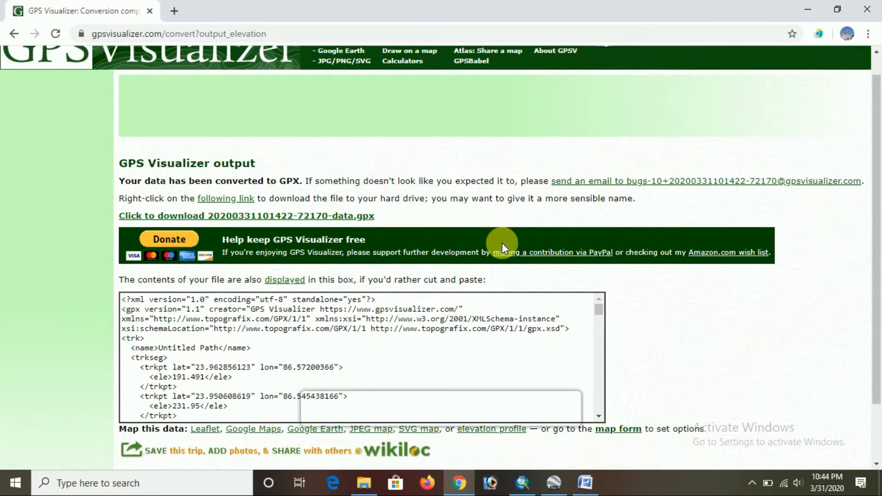
pyautogui.scroll(-2, 501, 242)
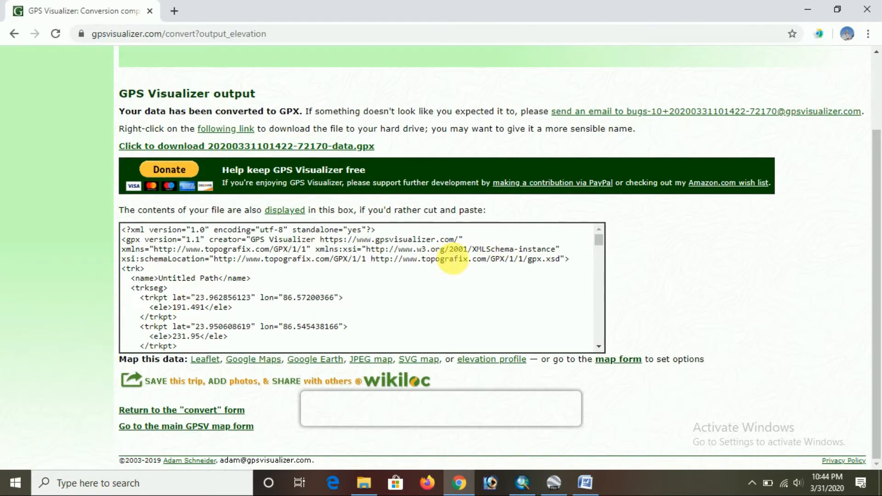
pyautogui.scroll(-5, 359, 288)
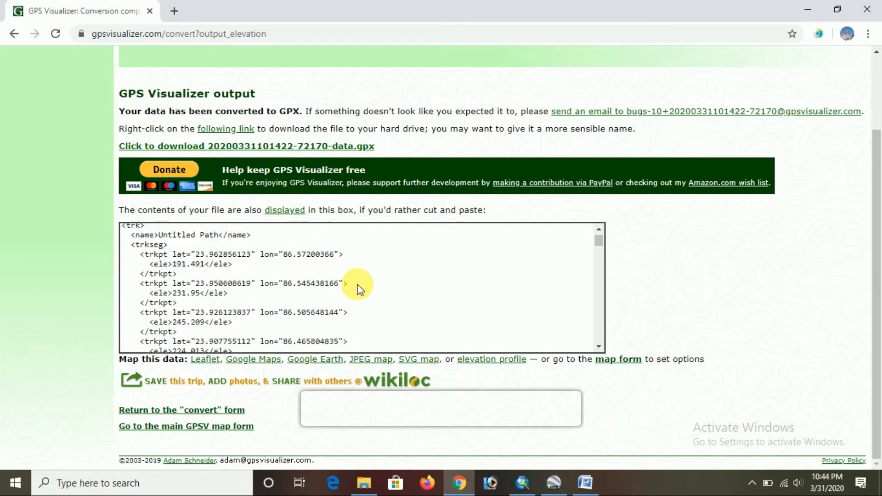
pyautogui.scroll(5, 357, 289)
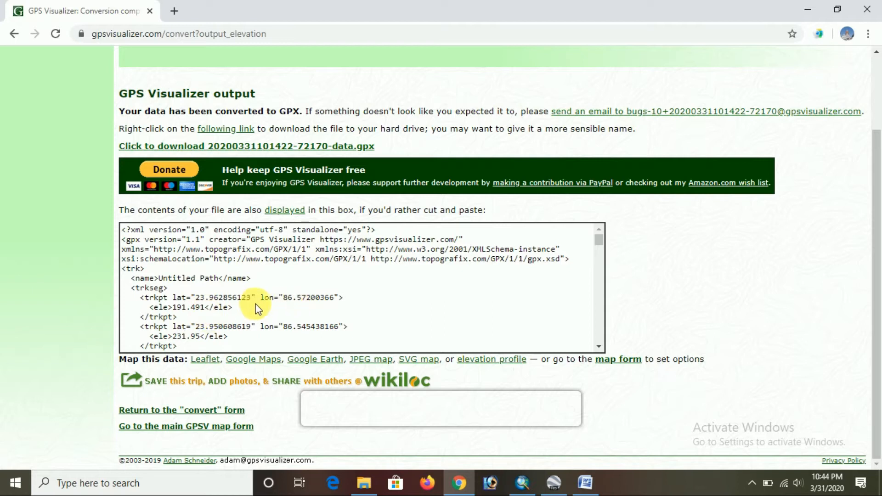
pyautogui.scroll(-5, 344, 306)
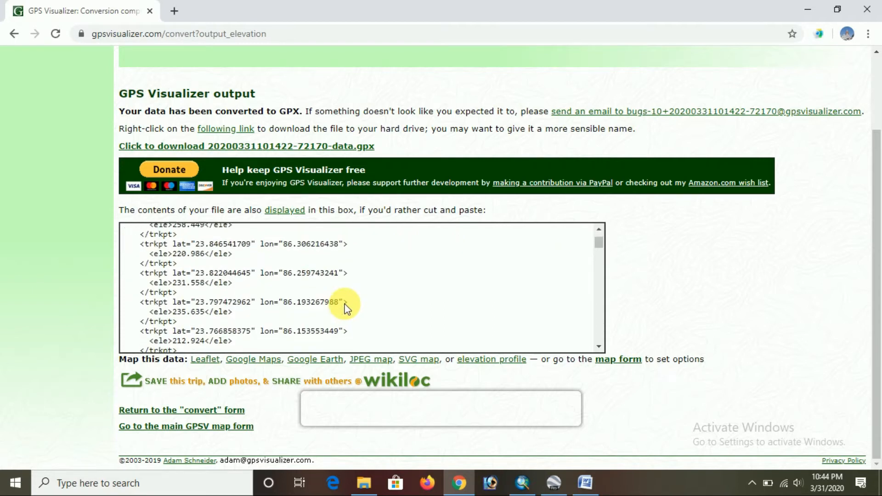
pyautogui.scroll(5, 345, 306)
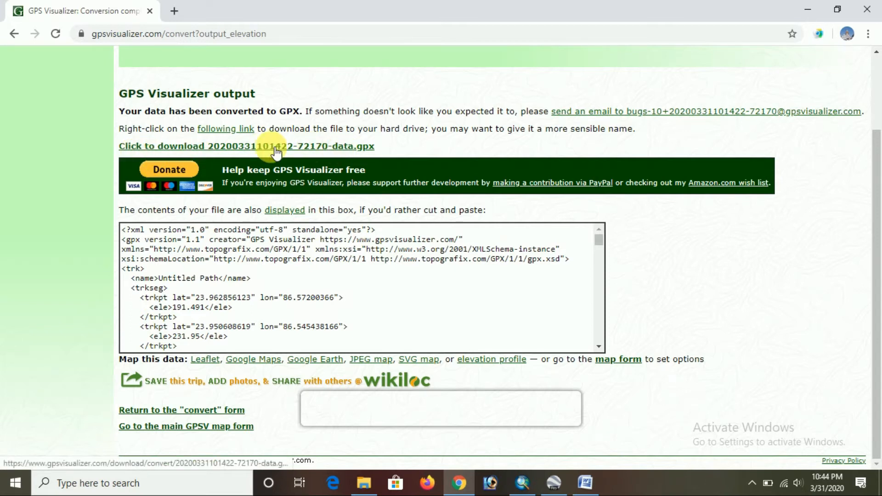
# Download the converted GPX data file and check it in its download folder
pyautogui.click(198, 147)
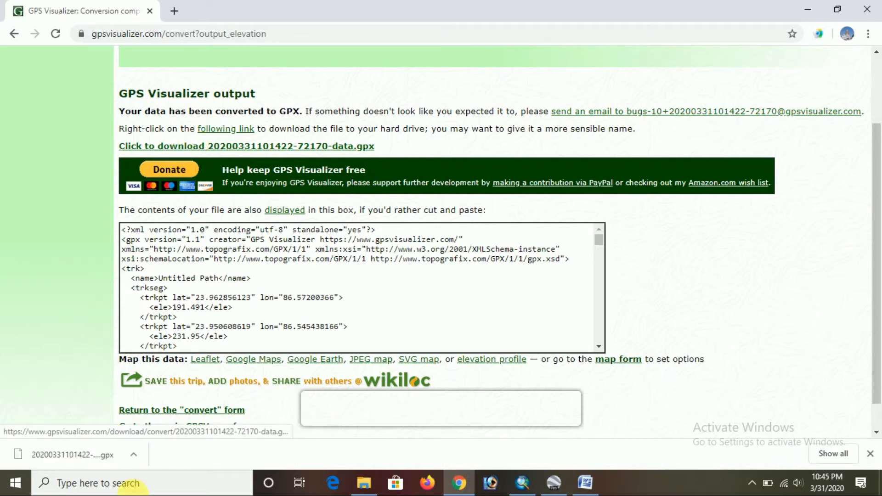
pyautogui.click(131, 454)
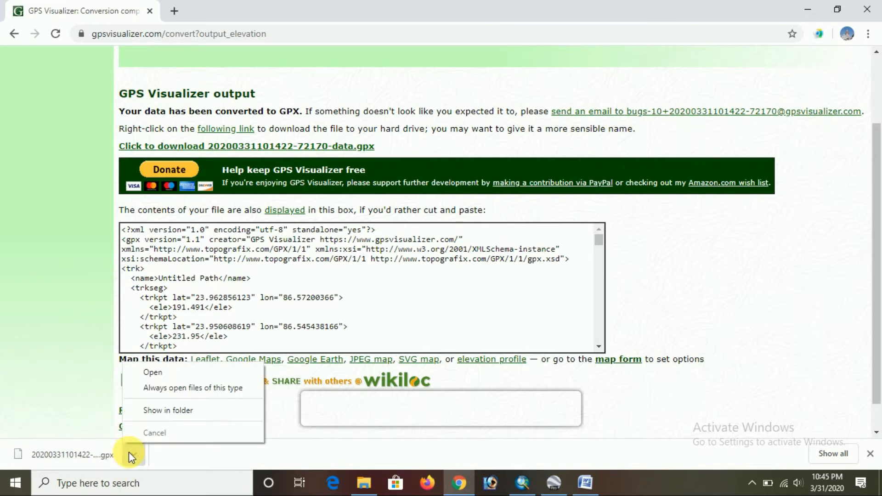
pyautogui.click(149, 418)
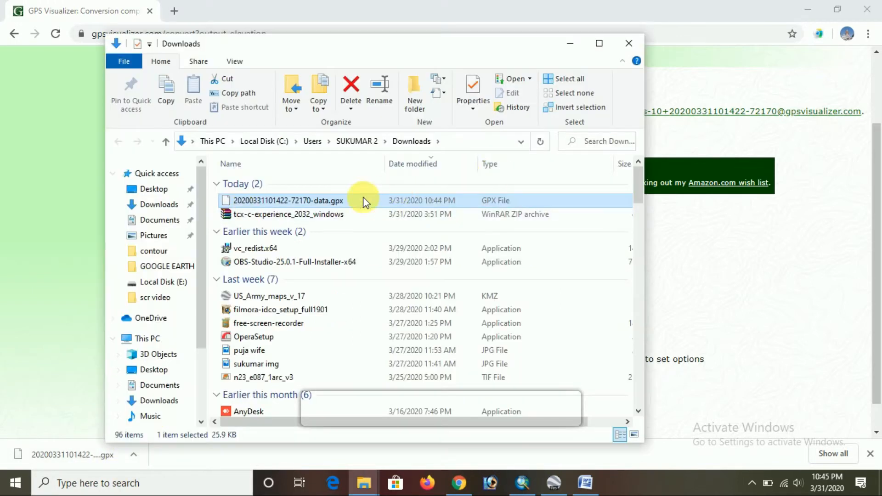
pyautogui.click(569, 46)
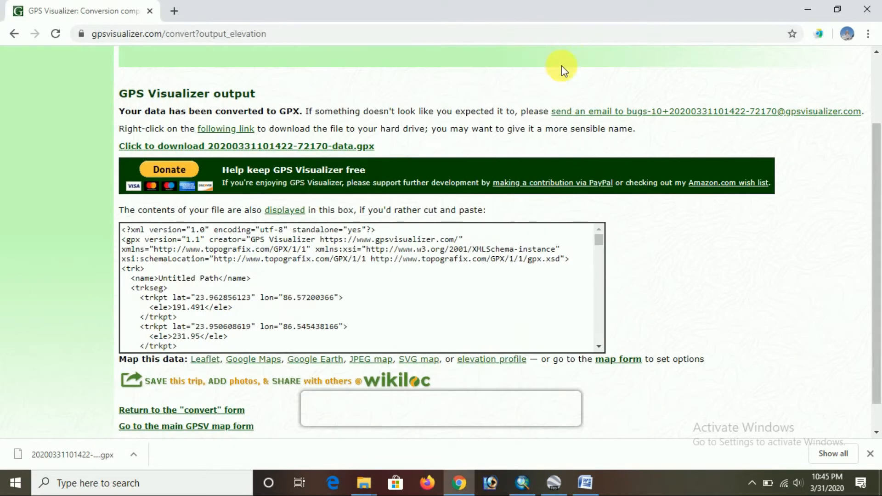
# Read the TCX Converter instructions in the Word contour map notes, clearing the Word and Google Earth windows from view
pyautogui.click(809, 11)
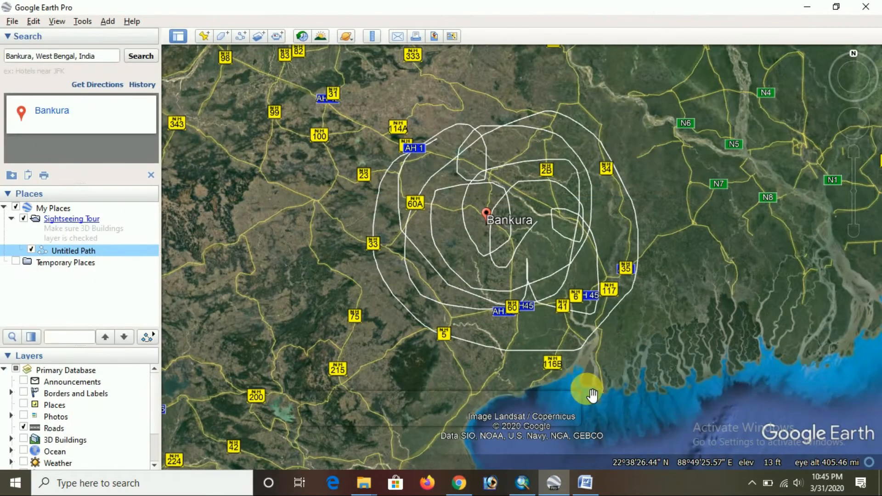
pyautogui.click(585, 483)
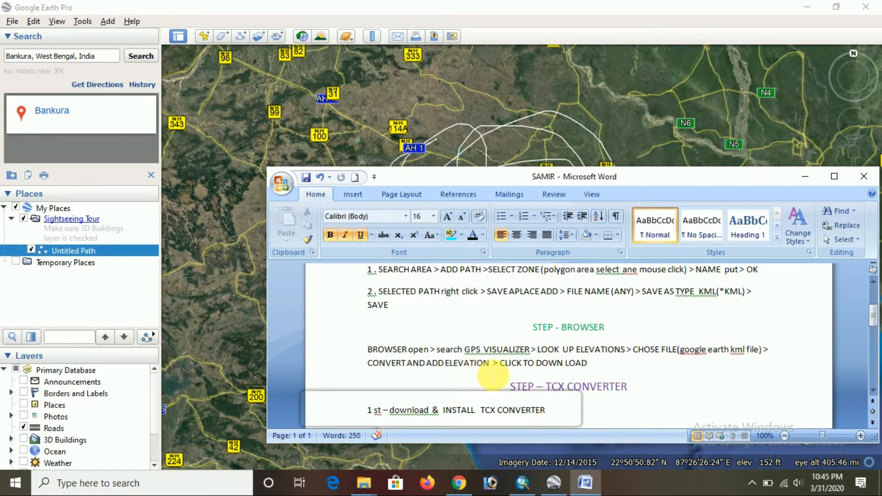
pyautogui.scroll(-2, 572, 365)
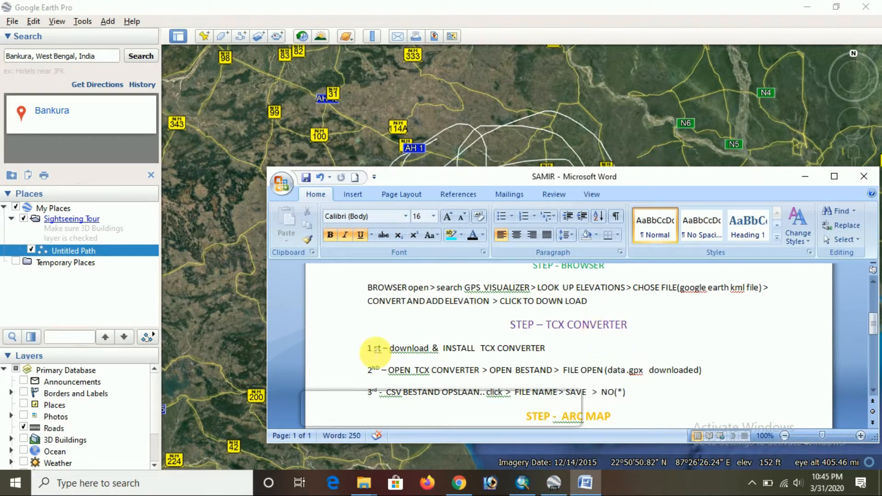
pyautogui.scroll(-2, 426, 349)
pyautogui.scroll(2, 427, 349)
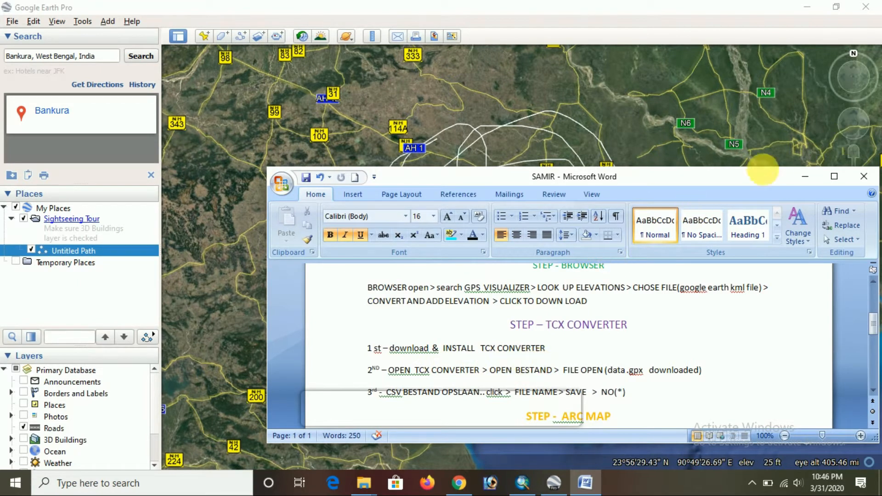
pyautogui.click(804, 177)
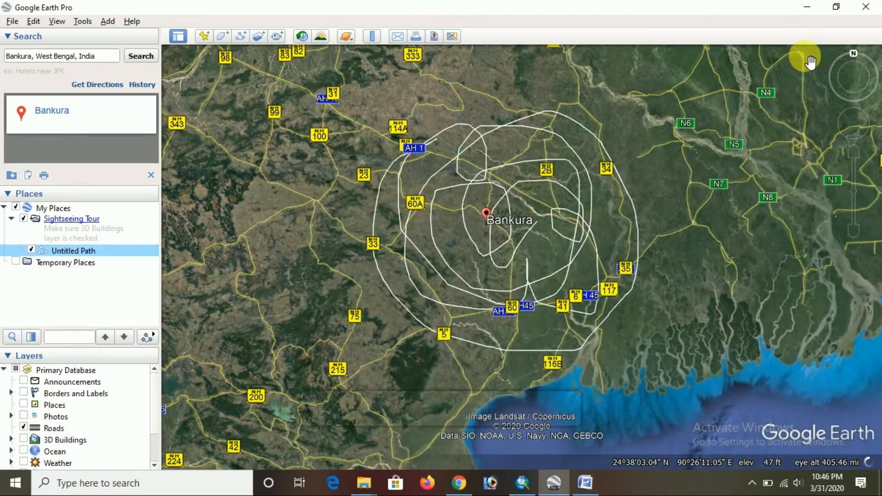
pyautogui.click(803, 10)
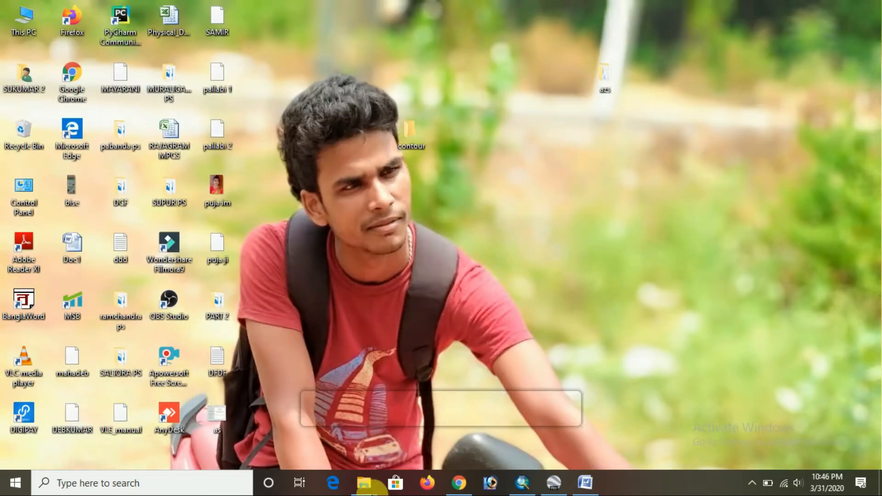
# Switch to Chrome and replace the GPS Visualizer tab with a new blank tab
pyautogui.click(459, 482)
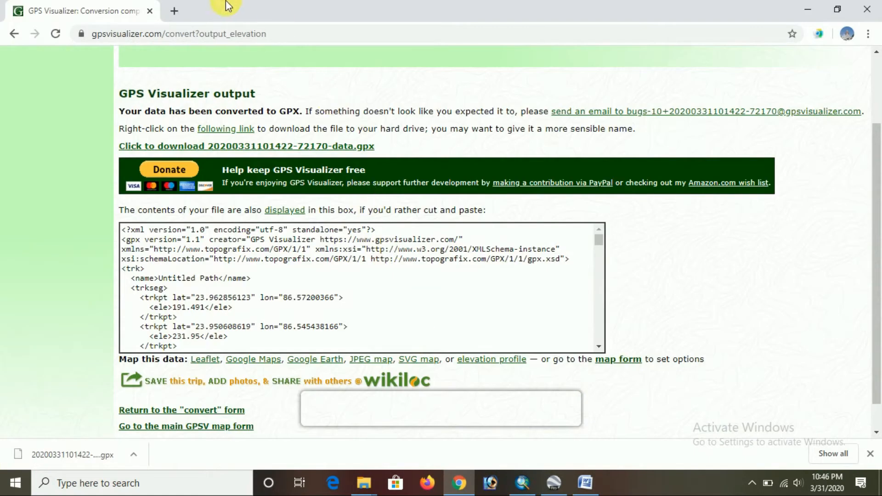
pyautogui.click(174, 11)
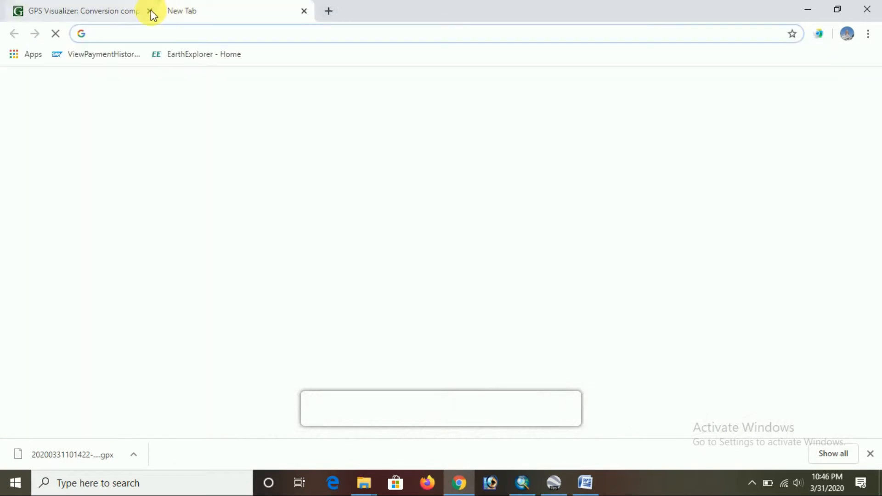
pyautogui.click(150, 11)
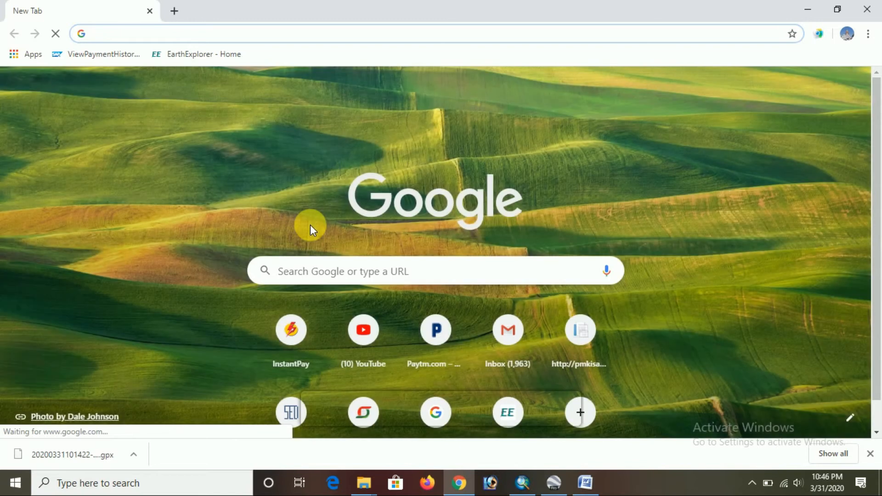
# Search Google for "tcx converter" and start the TCX Converter 2.0 download from the Software Informer page
pyautogui.click(316, 275)
pyautogui.write('TCX converter')
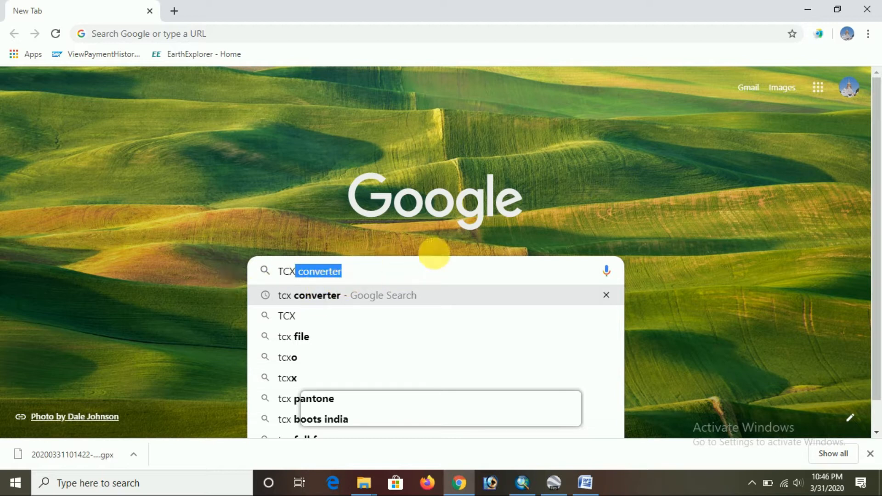
pyautogui.press('Return')
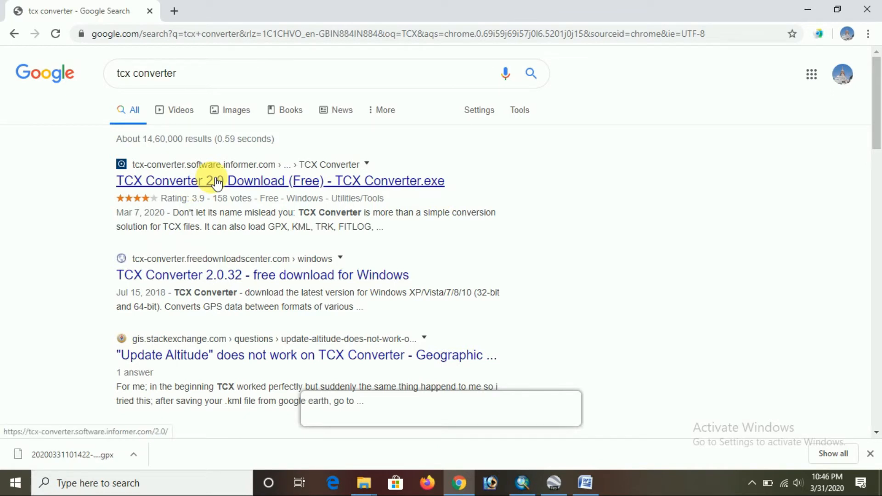
pyautogui.click(184, 184)
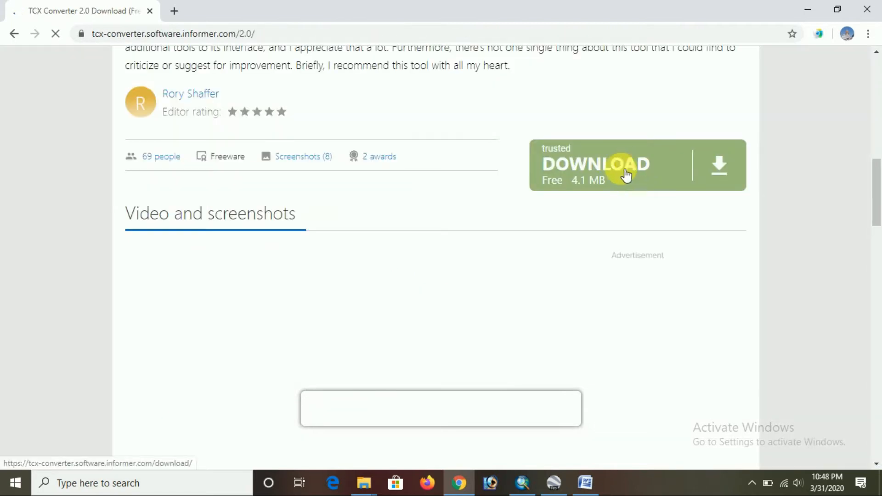
pyautogui.click(716, 179)
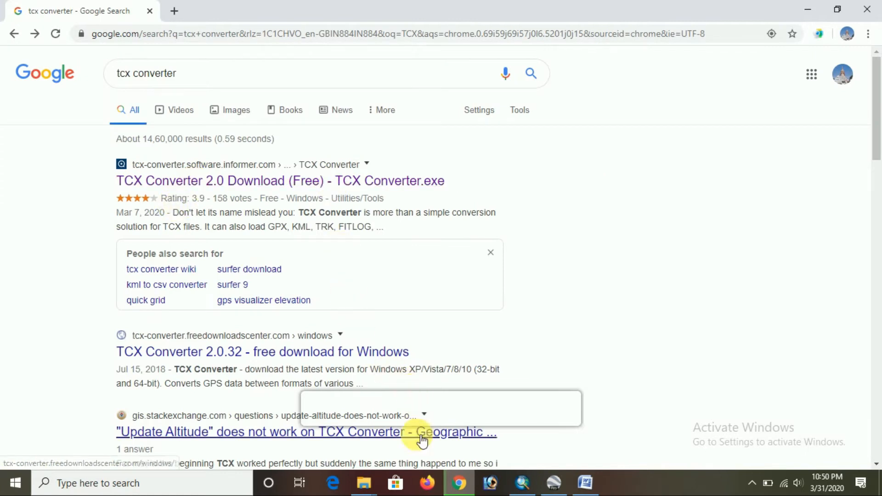
# Switch to the Downloads folder in File Explorer and open the tcx-c-experience_2032_windows ZIP archive
pyautogui.click(358, 480)
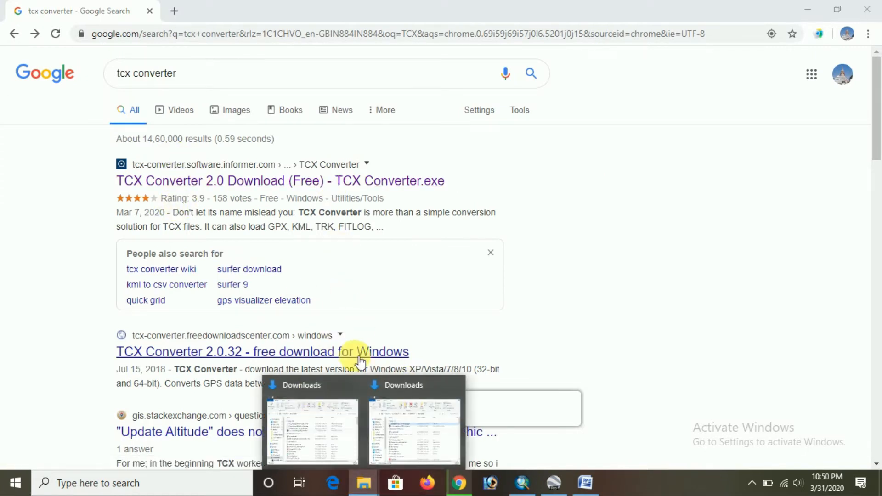
pyautogui.click(332, 404)
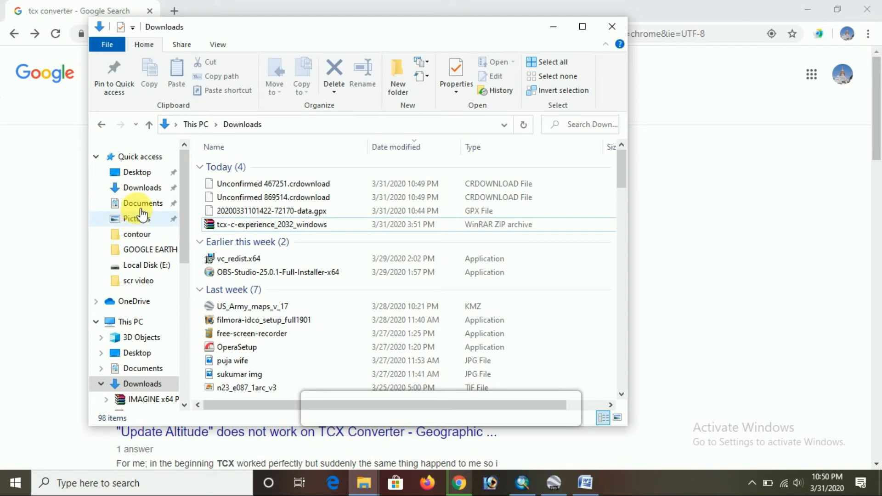
pyautogui.click(143, 193)
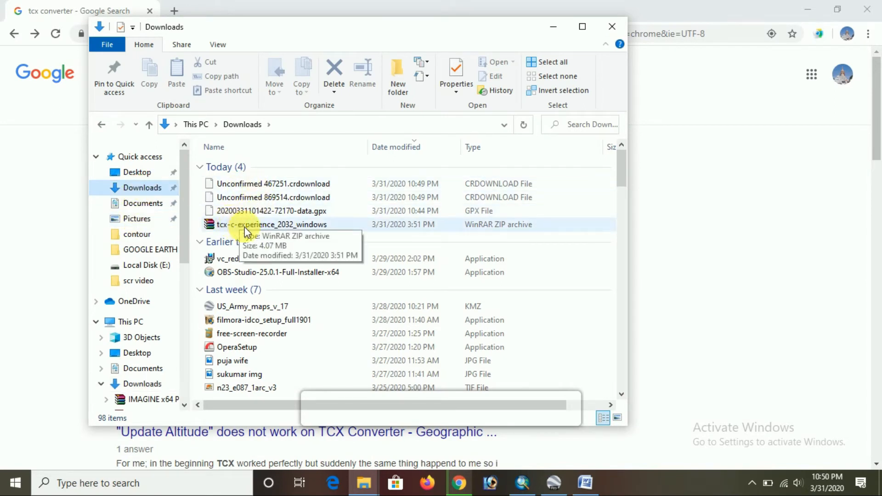
pyautogui.click(281, 229)
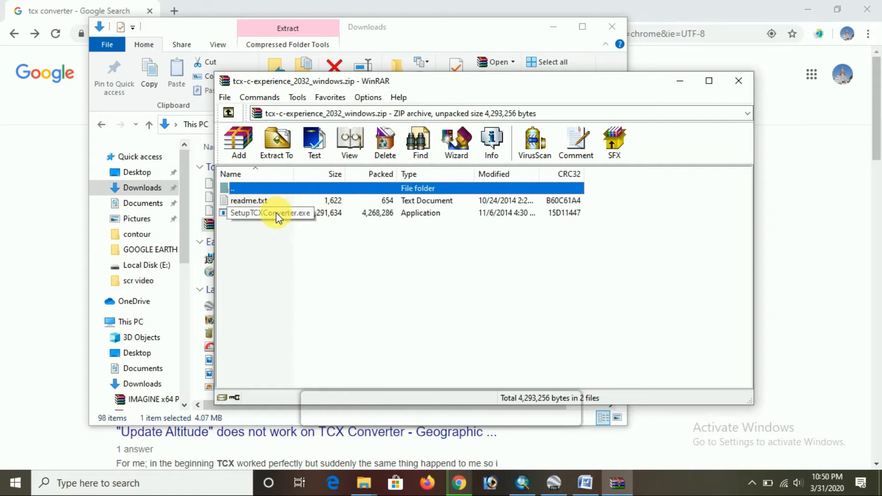
# Install TCX Converter from SetupTCXConverter.exe, accepting the license agreement and default folders without a desktop icon, and launch it
pyautogui.click(290, 214)
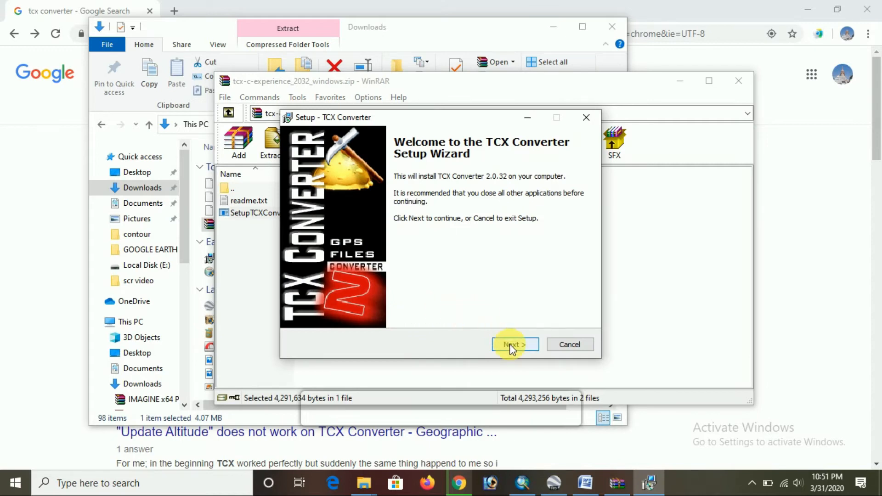
pyautogui.click(511, 346)
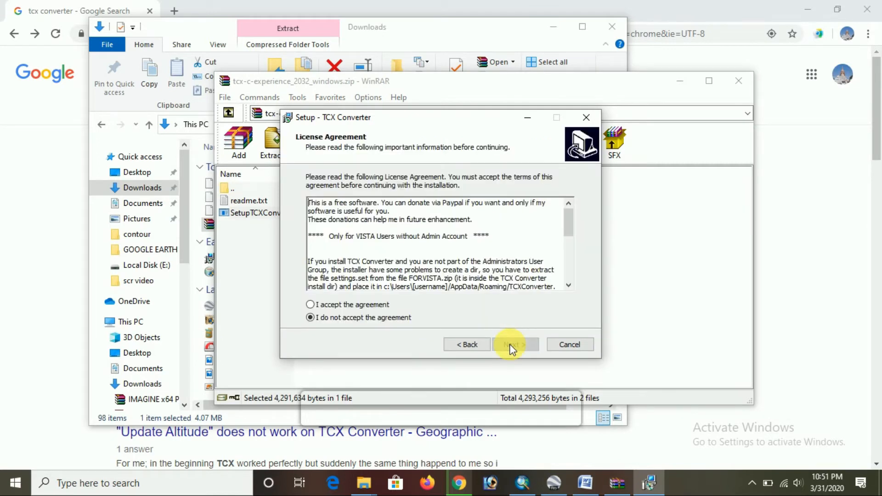
pyautogui.click(355, 303)
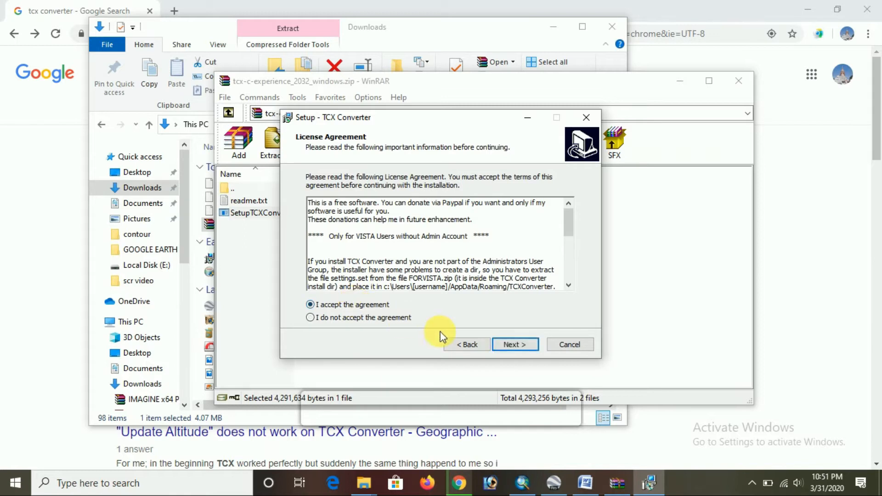
pyautogui.click(503, 346)
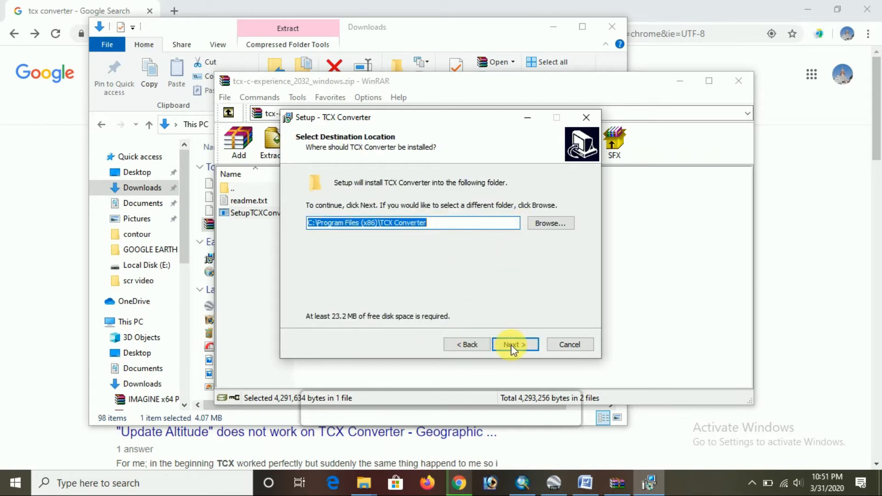
pyautogui.click(512, 350)
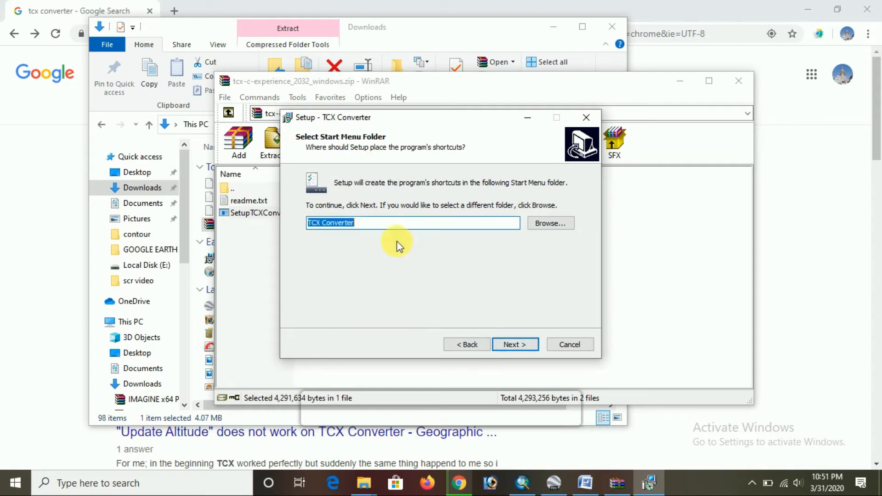
pyautogui.click(514, 342)
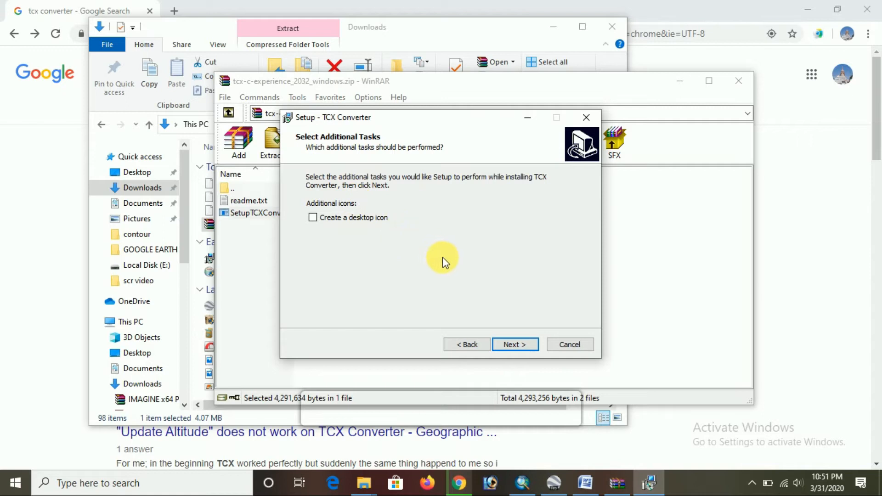
pyautogui.click(517, 343)
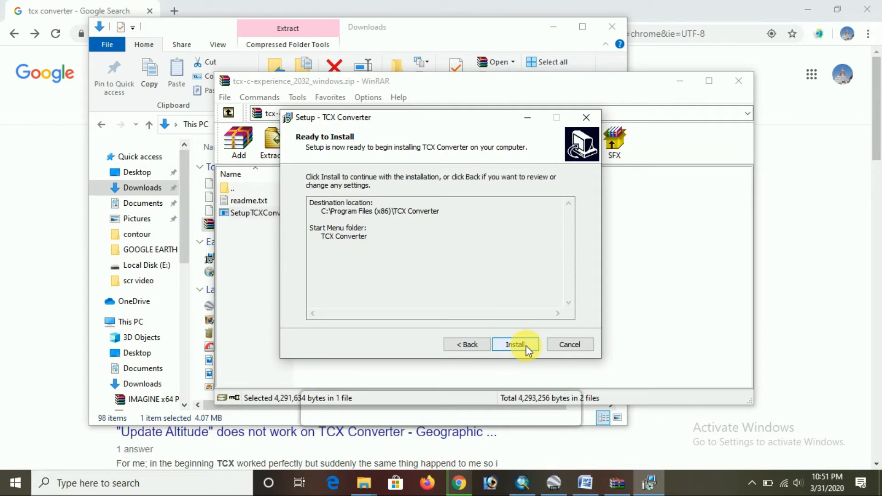
pyautogui.click(526, 347)
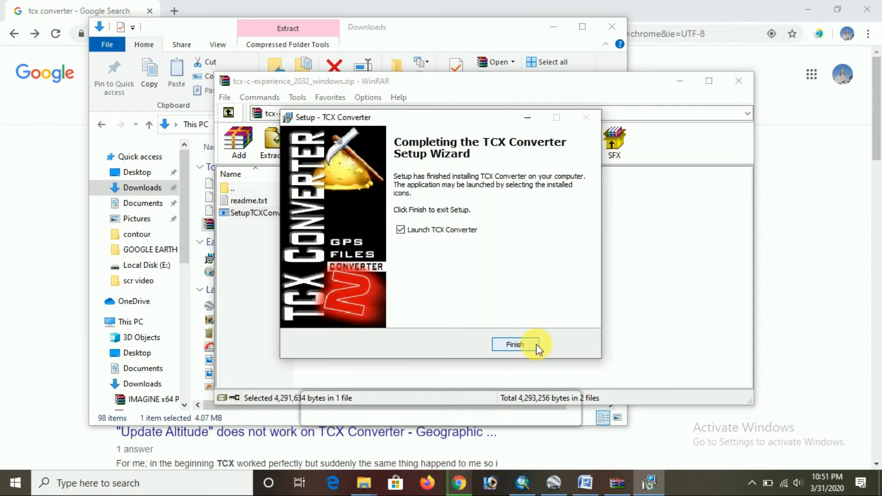
pyautogui.click(536, 344)
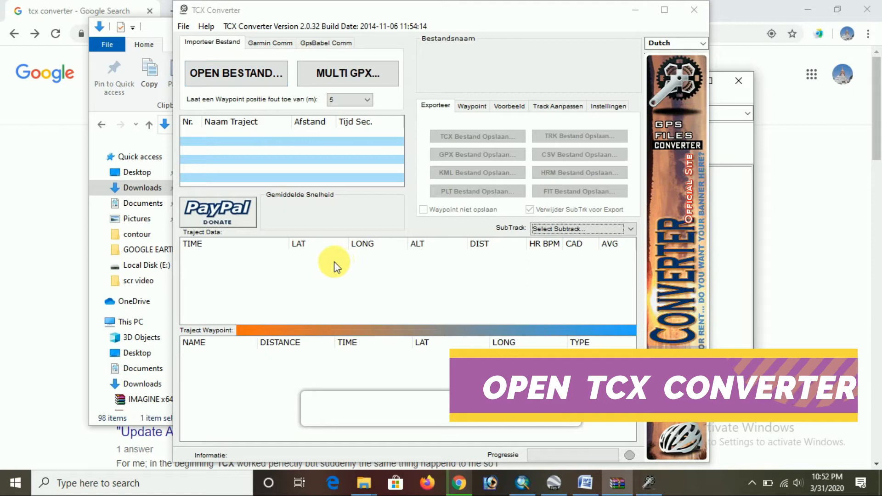
pyautogui.click(585, 482)
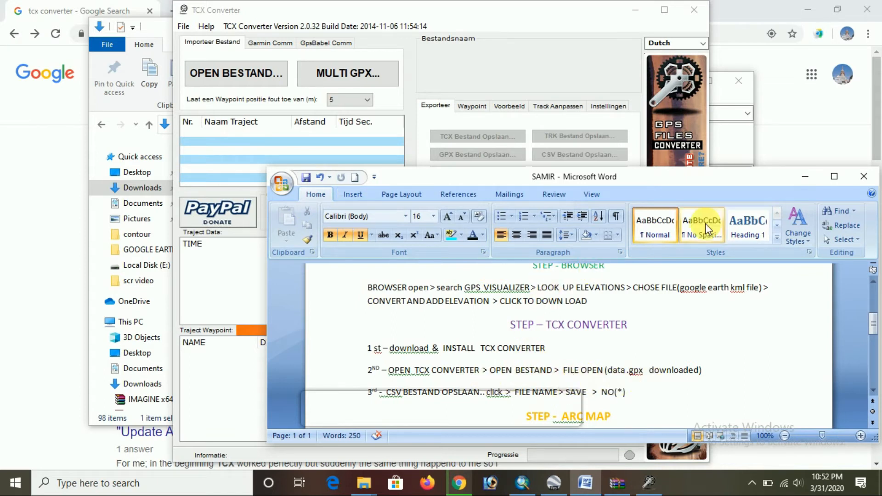
pyautogui.click(794, 175)
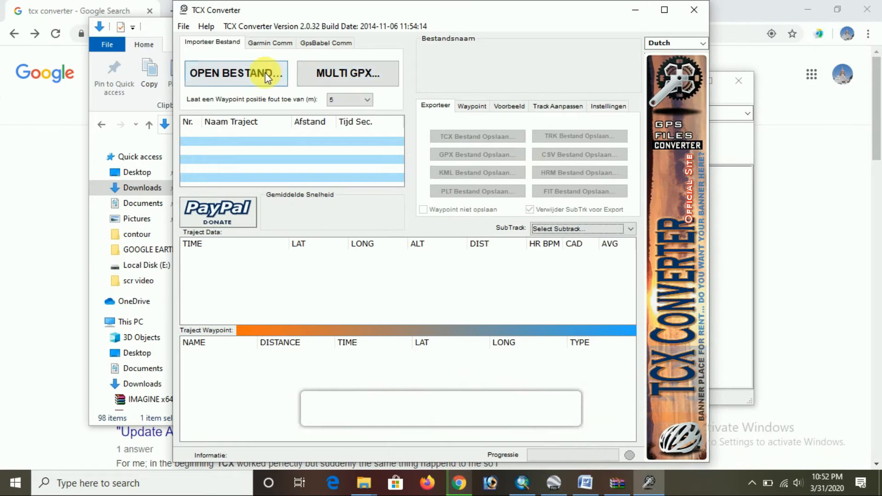
pyautogui.click(270, 85)
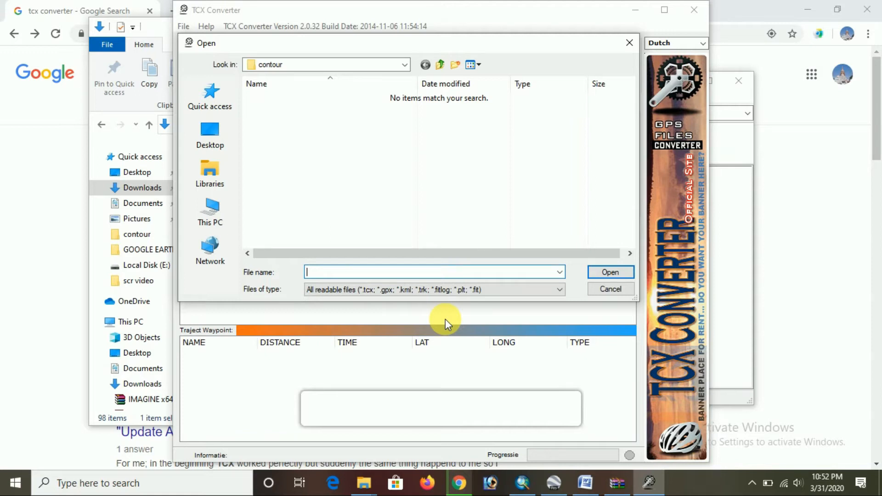
pyautogui.click(205, 207)
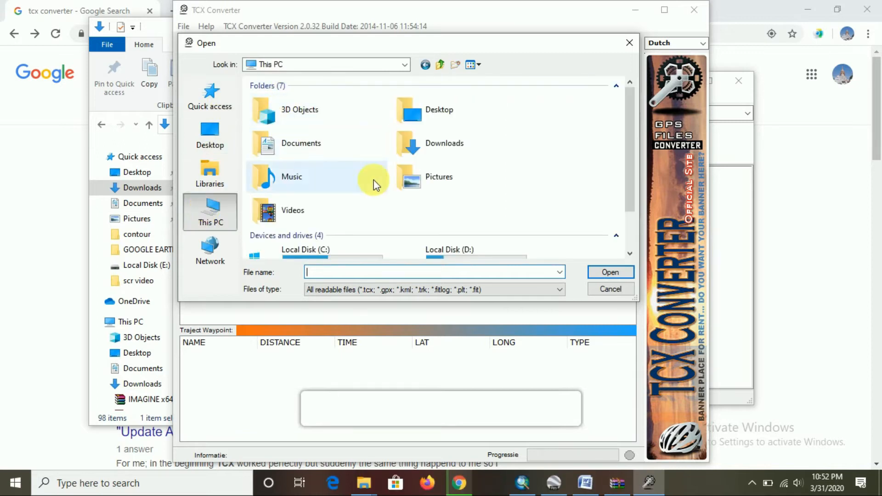
pyautogui.doubleClick(425, 147)
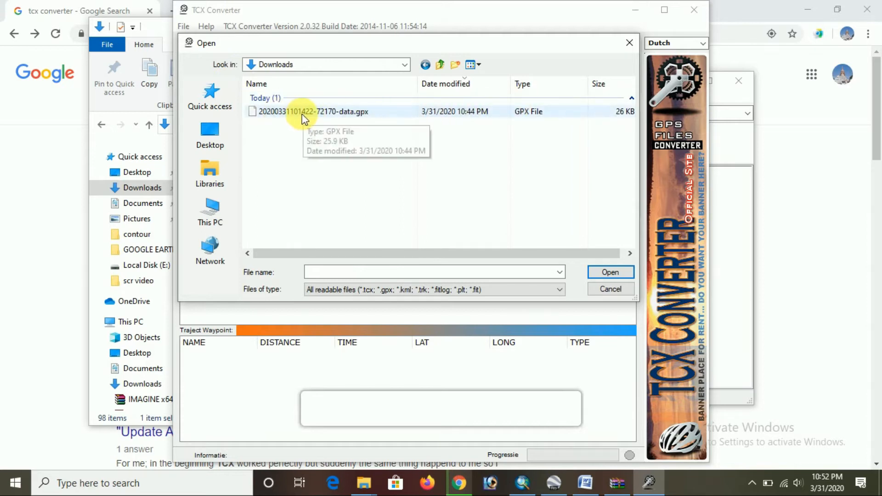
pyautogui.click(353, 112)
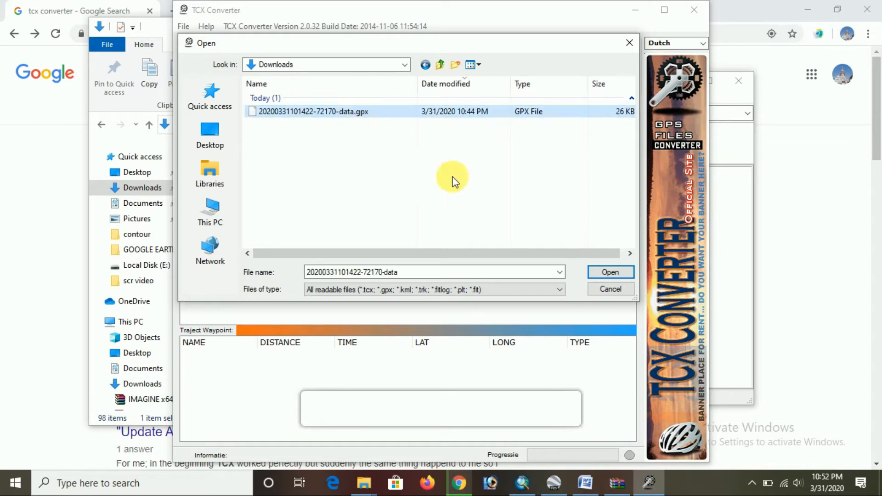
pyautogui.click(613, 274)
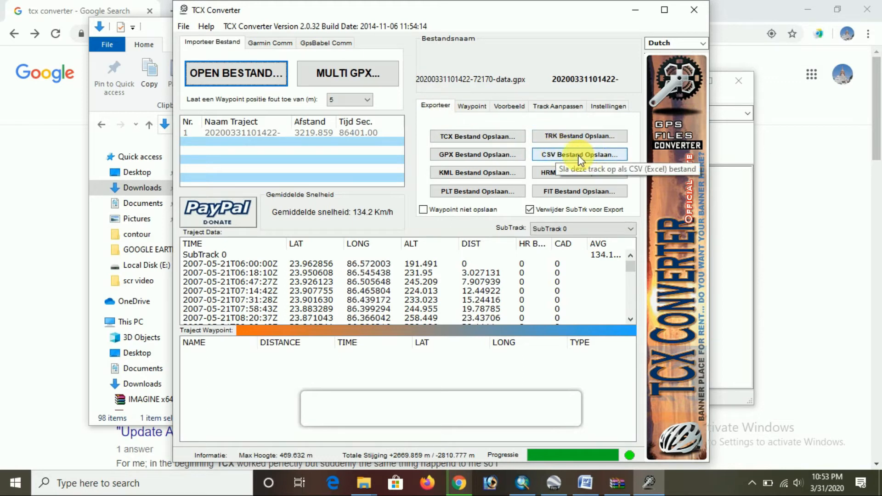
# Export the track as a CSV file named CSV FILE in the contour folder under E:\worked_data, using commas as cell separators
pyautogui.click(606, 156)
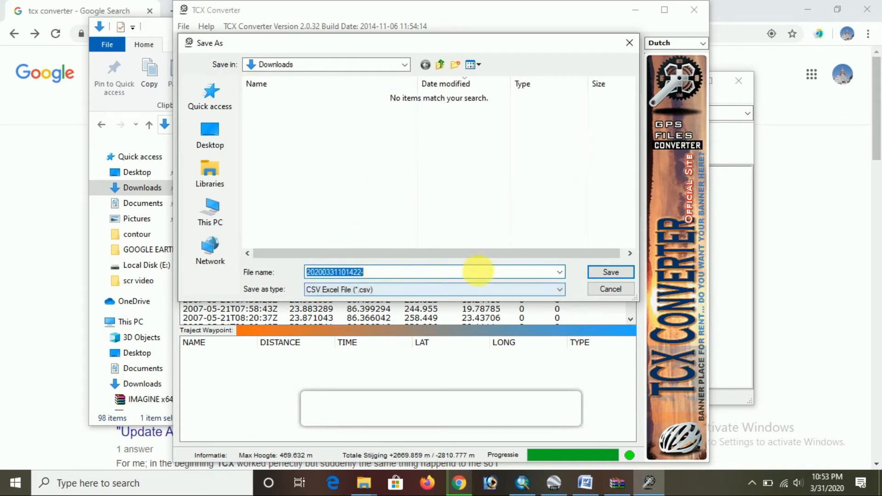
pyautogui.click(221, 222)
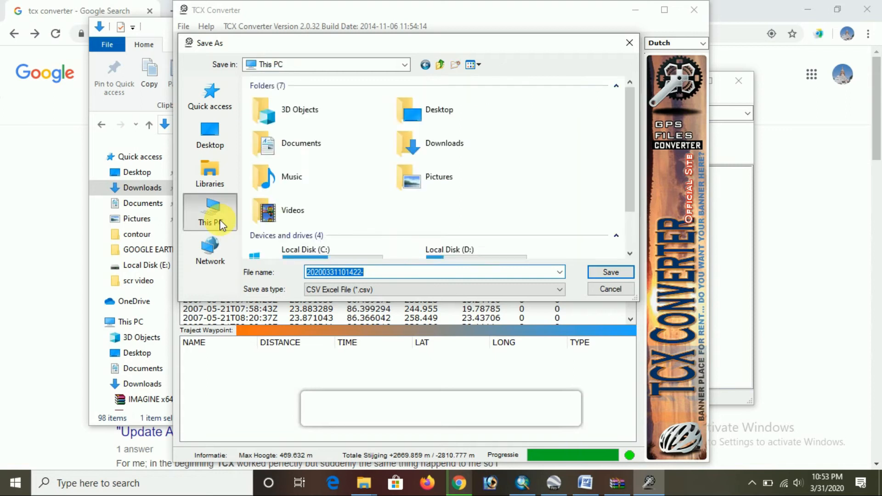
pyautogui.scroll(-2, 274, 225)
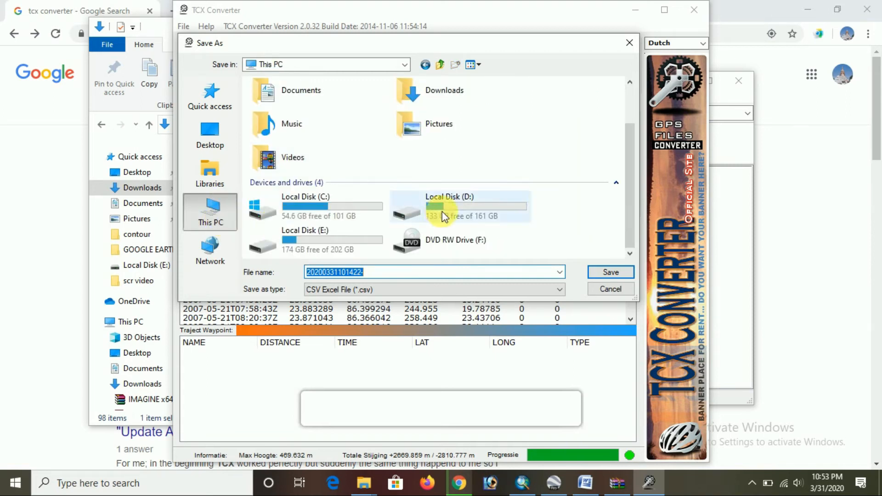
pyautogui.doubleClick(354, 246)
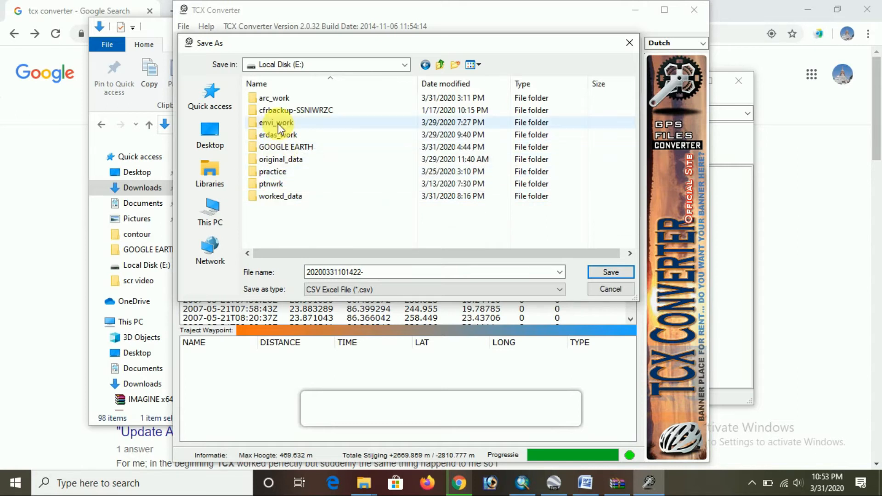
pyautogui.doubleClick(281, 195)
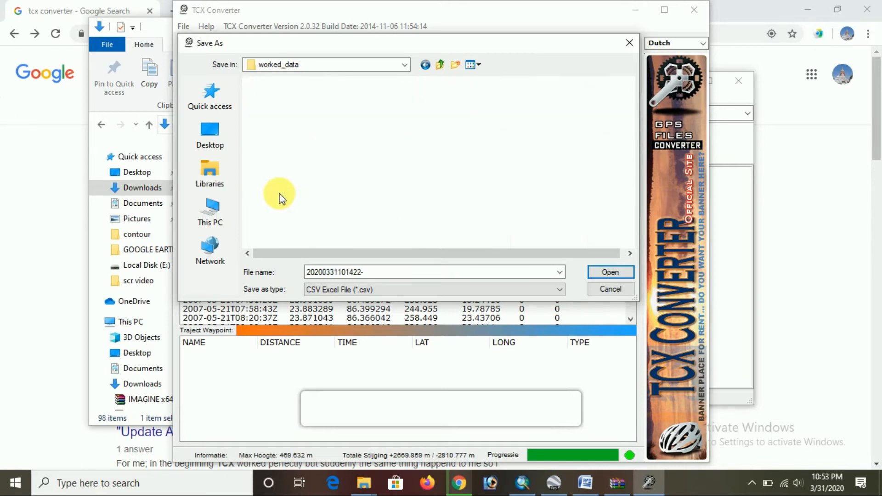
pyautogui.doubleClick(289, 122)
pyautogui.doubleClick(379, 272)
pyautogui.write('CSV FILE')
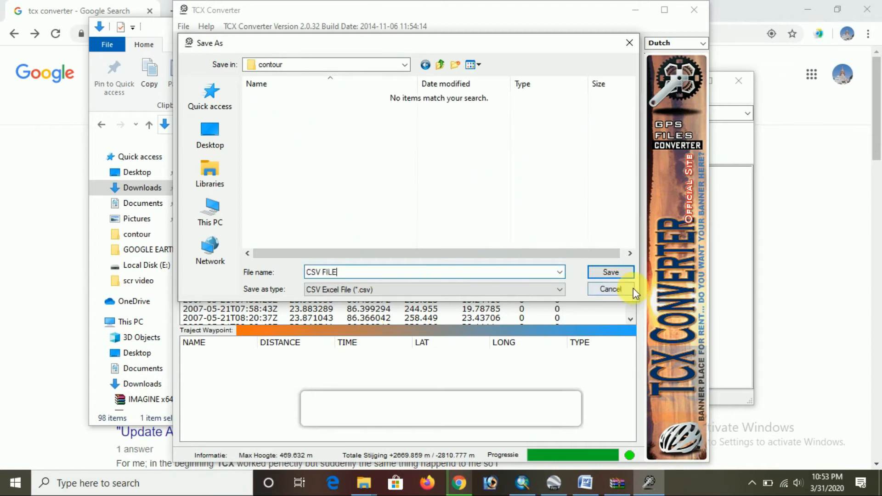
pyautogui.click(622, 274)
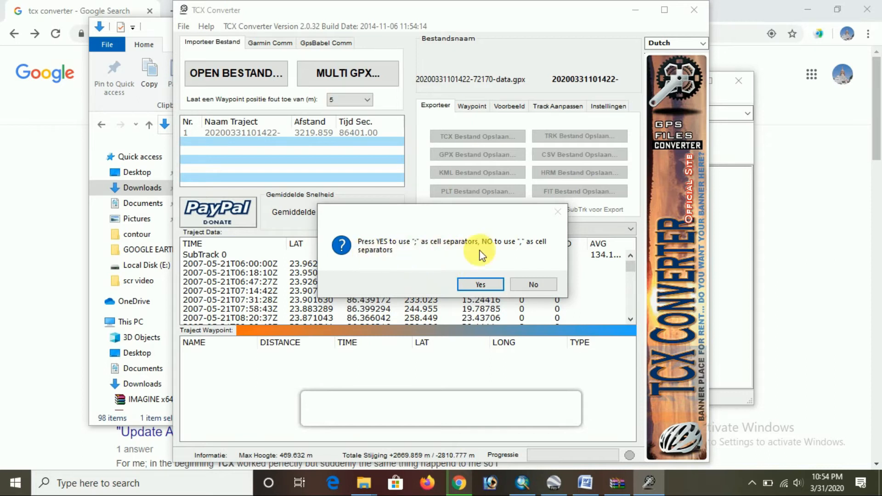
pyautogui.click(539, 288)
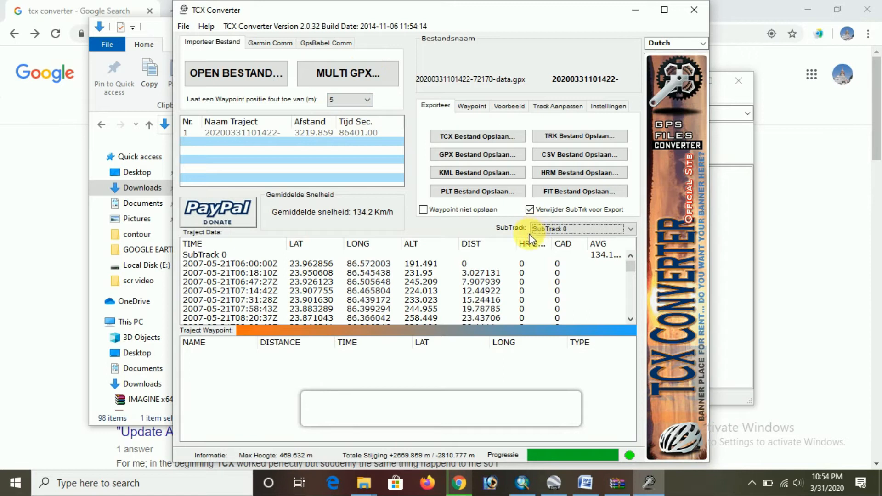
# Read the Arc Map instructions in the Word notes and switch to the blank ArcMap document, clearing Word from view
pyautogui.click(584, 482)
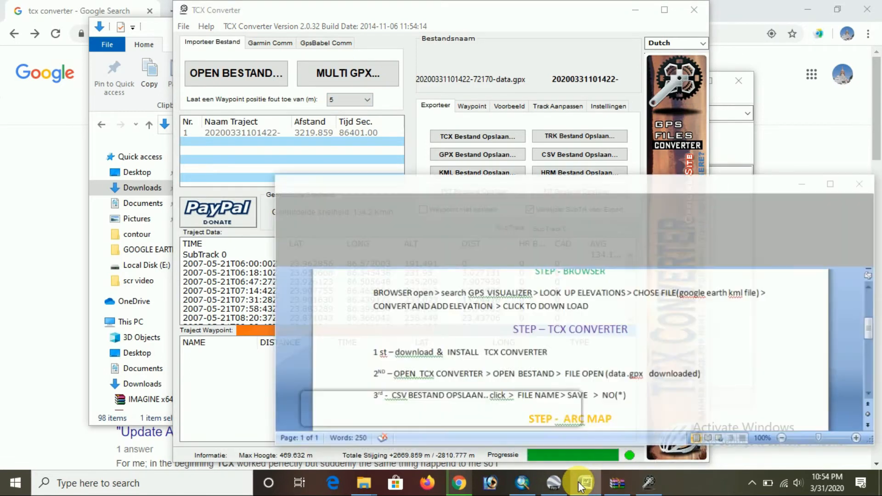
pyautogui.scroll(-3, 486, 363)
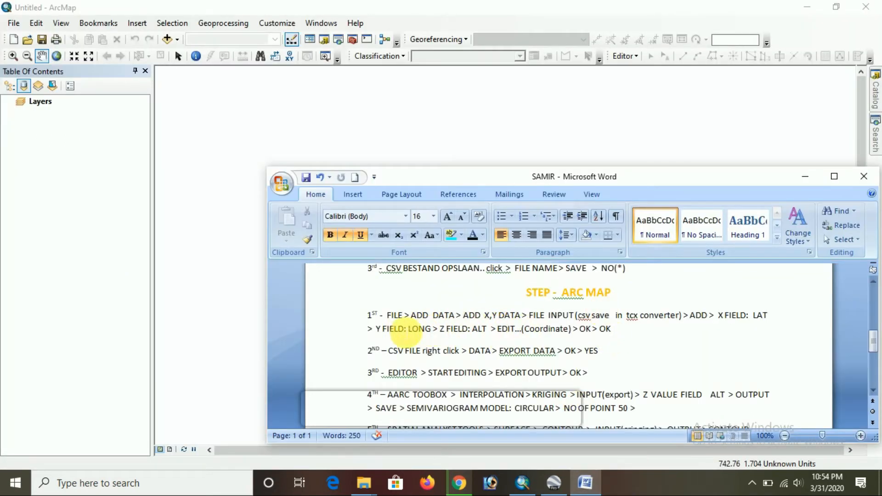
pyautogui.click(807, 177)
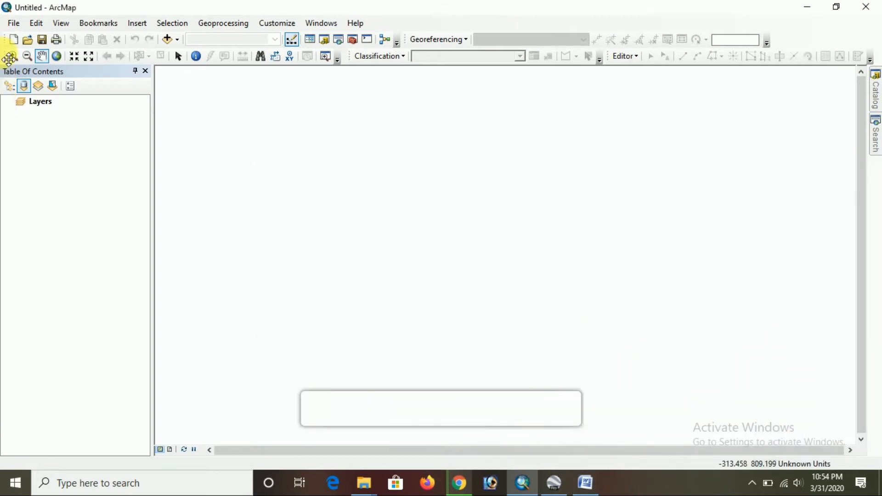
# Start adding XY data to the map and choose CSV FILE.csv from the contour folder as the coordinate table
pyautogui.click(14, 27)
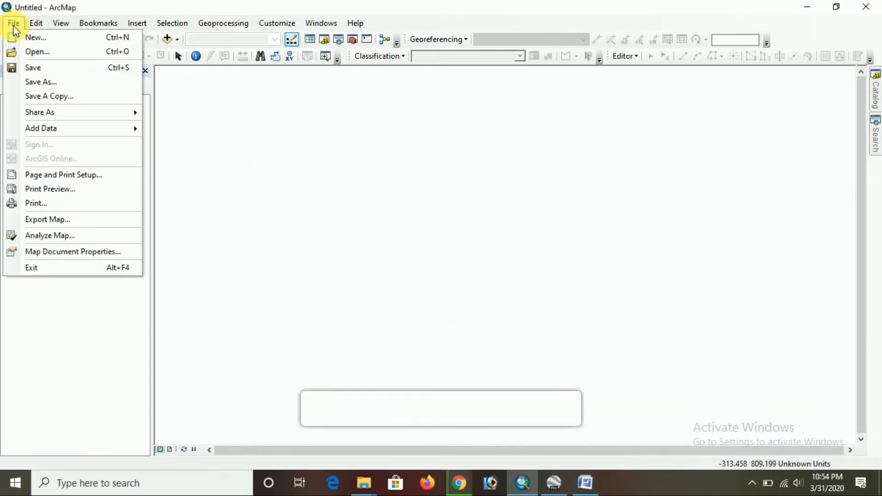
pyautogui.moveTo(79, 136)
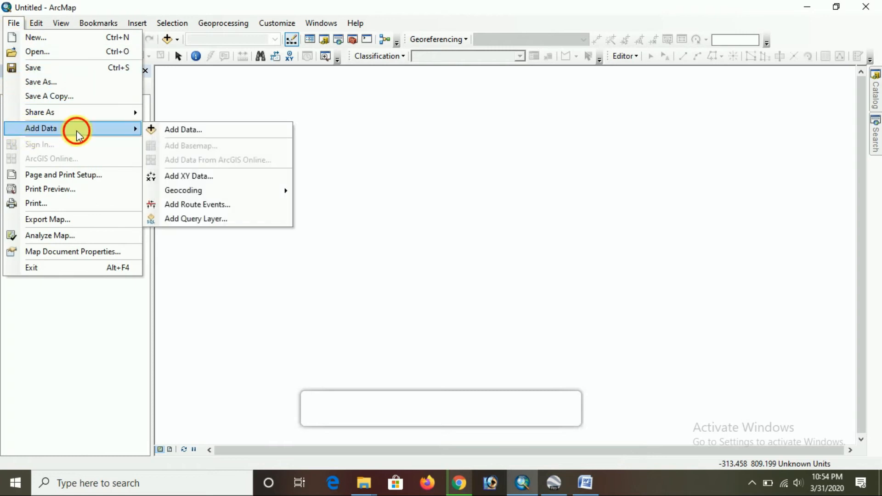
pyautogui.click(180, 176)
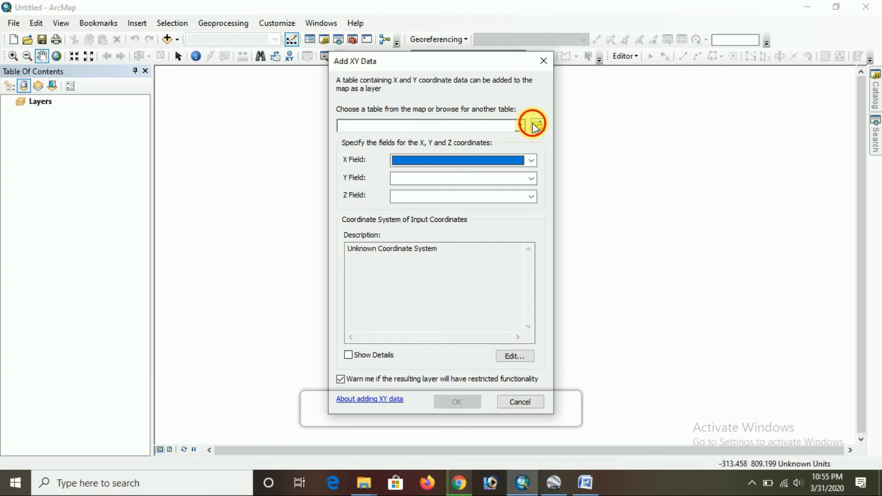
pyautogui.click(535, 125)
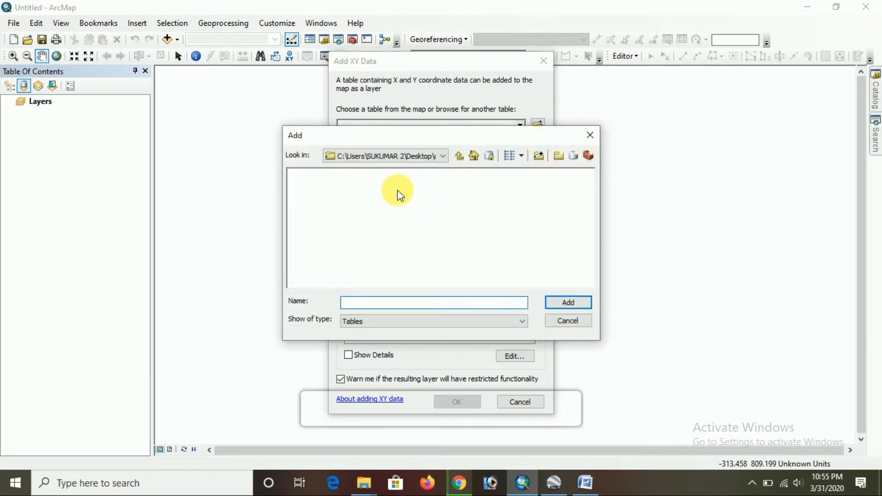
pyautogui.click(462, 156)
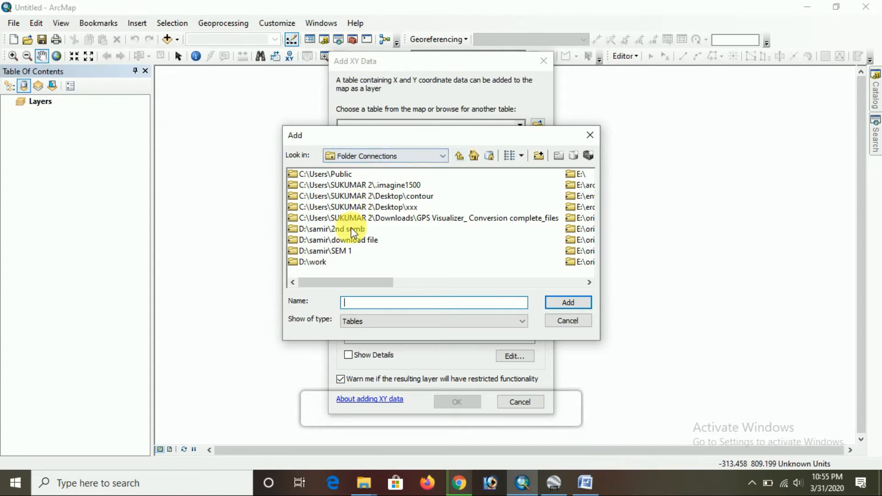
pyautogui.doubleClick(317, 262)
pyautogui.click(305, 196)
pyautogui.doubleClick(305, 196)
pyautogui.click(320, 174)
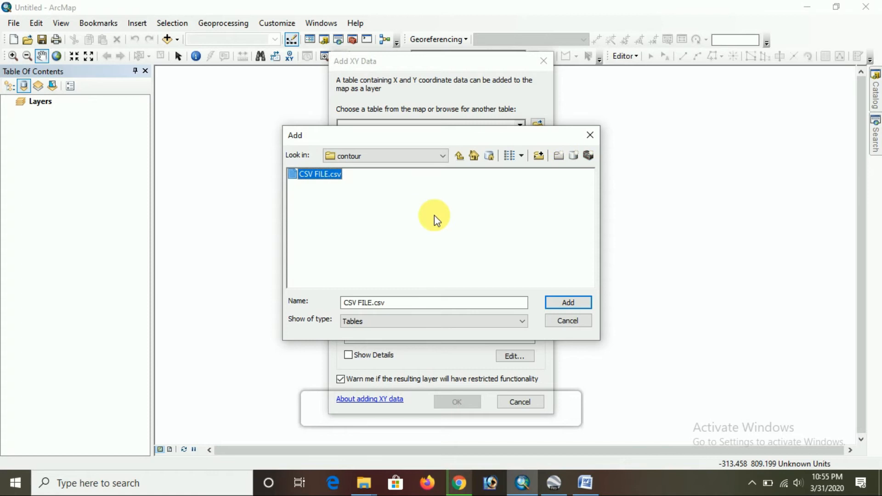
pyautogui.click(553, 304)
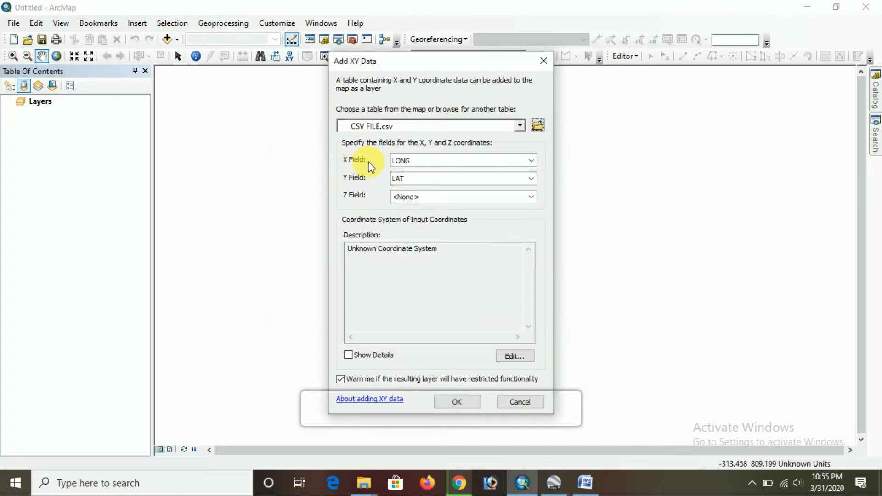
# Assign LAT as the X field, LONG as the Y field and ALT as the Z field for the XY data
pyautogui.click(419, 161)
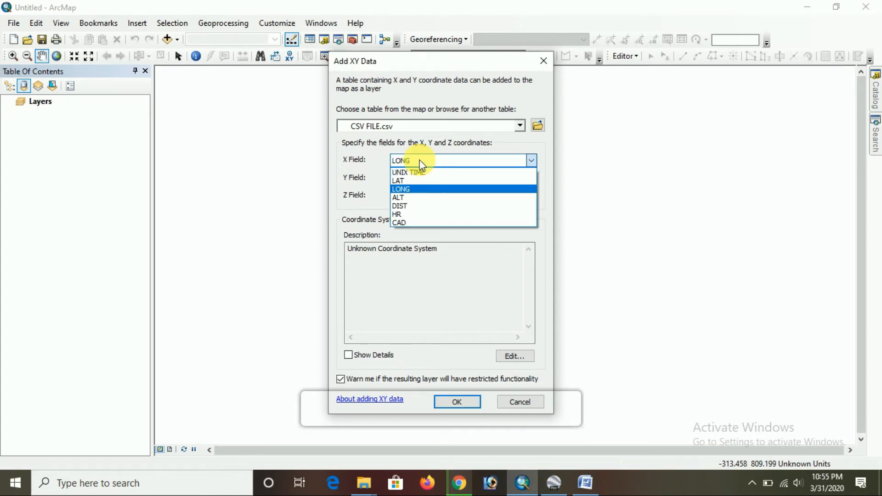
pyautogui.click(411, 181)
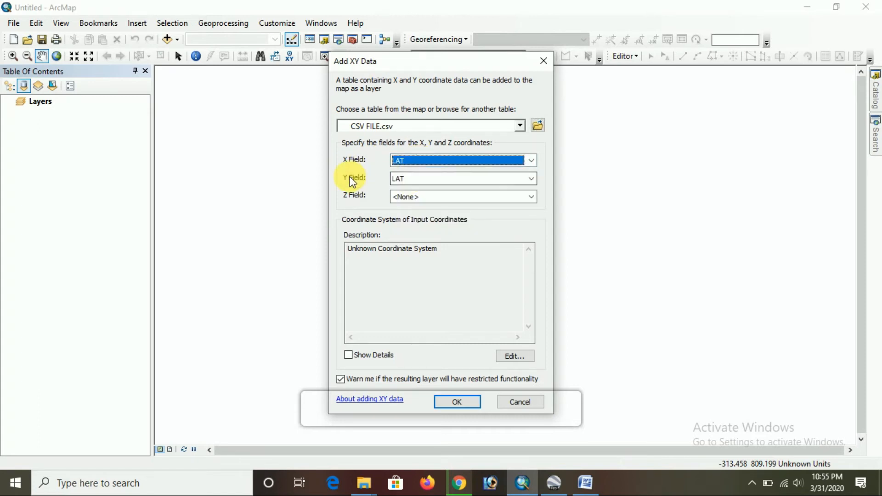
pyautogui.click(411, 179)
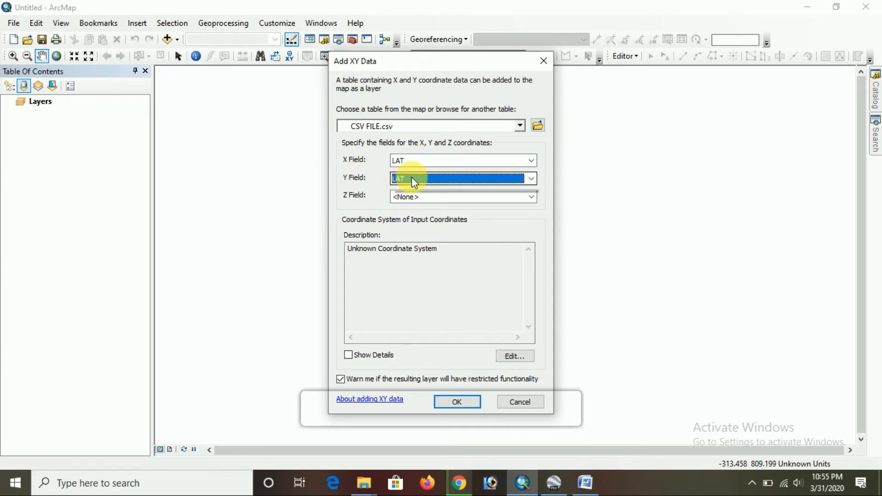
pyautogui.click(409, 207)
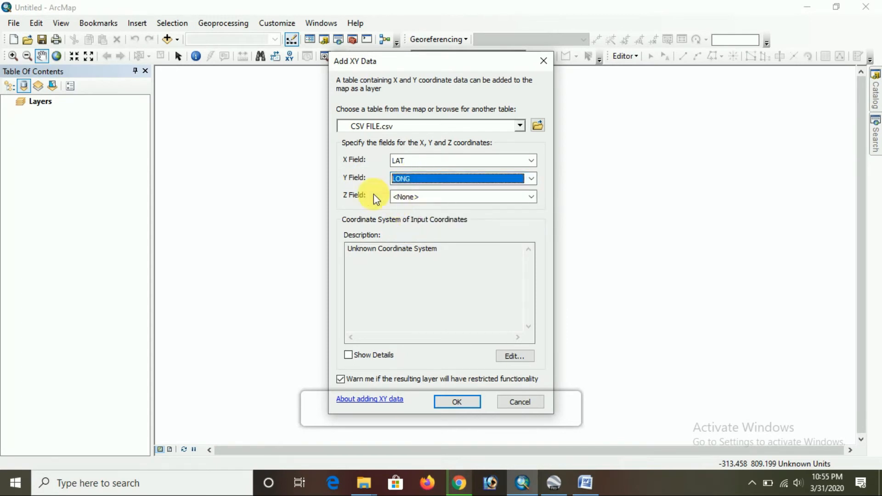
pyautogui.click(395, 197)
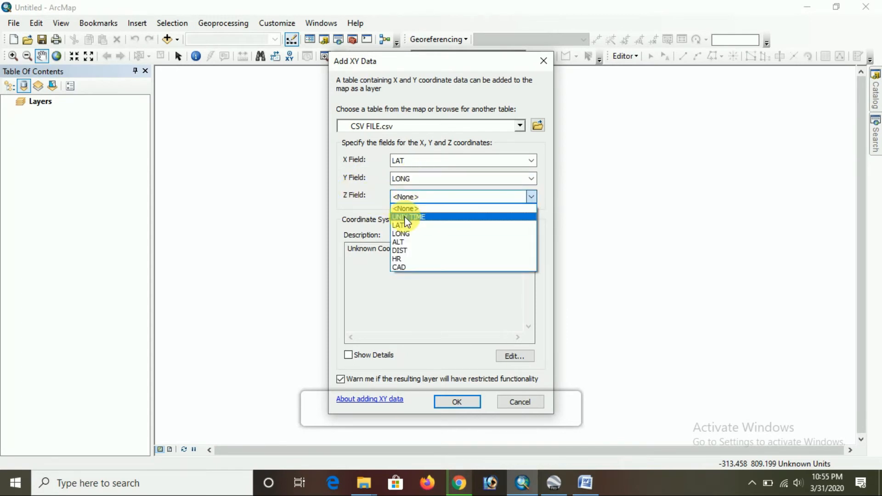
pyautogui.click(404, 242)
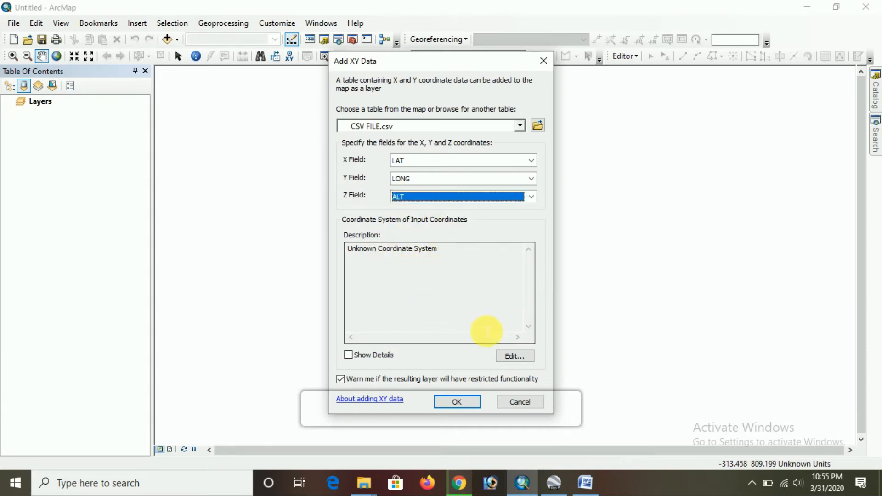
# Set the input coordinate system to WGS 1984 UTM Zone 45N and add the CSV points as a layer, accepting the missing Object-ID notice
pyautogui.click(505, 357)
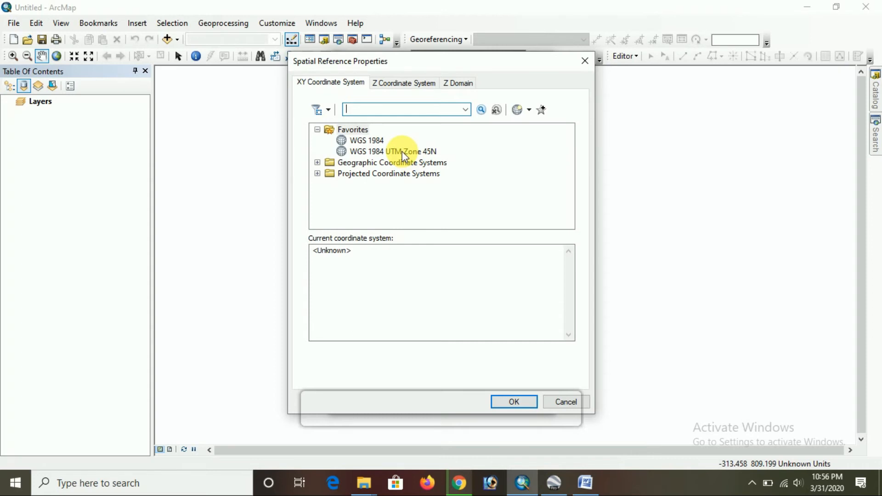
pyautogui.click(402, 152)
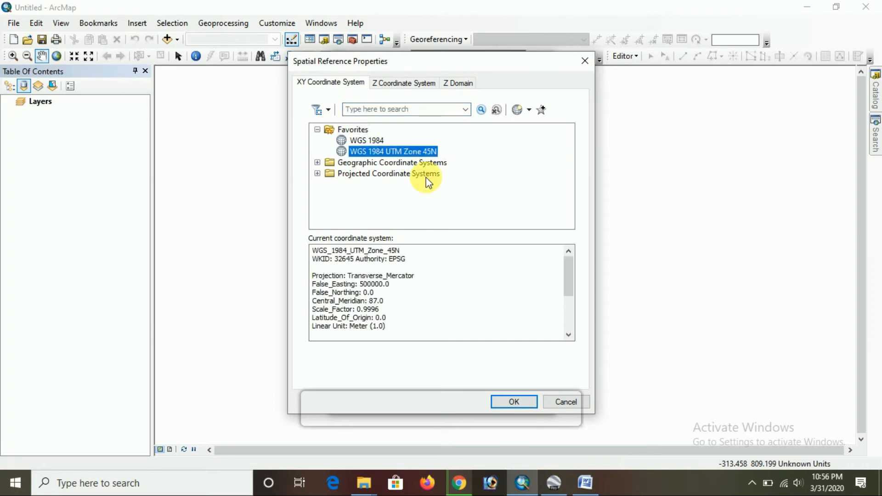
pyautogui.click(502, 402)
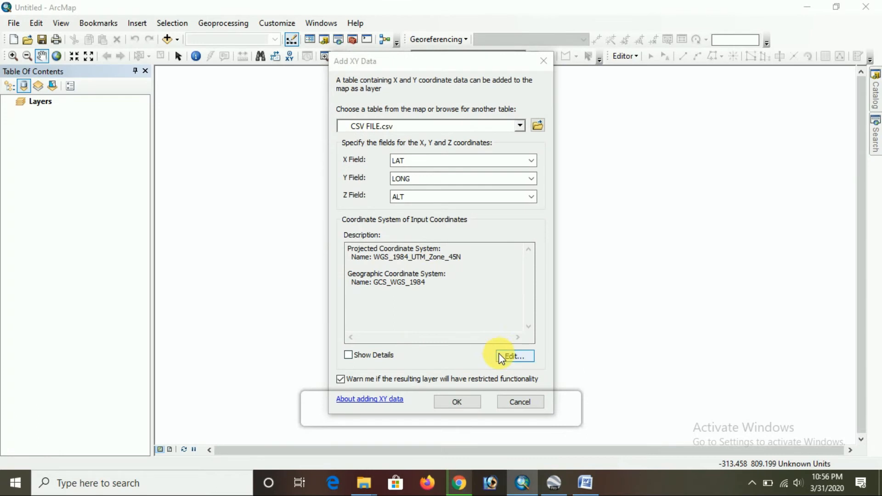
pyautogui.click(469, 402)
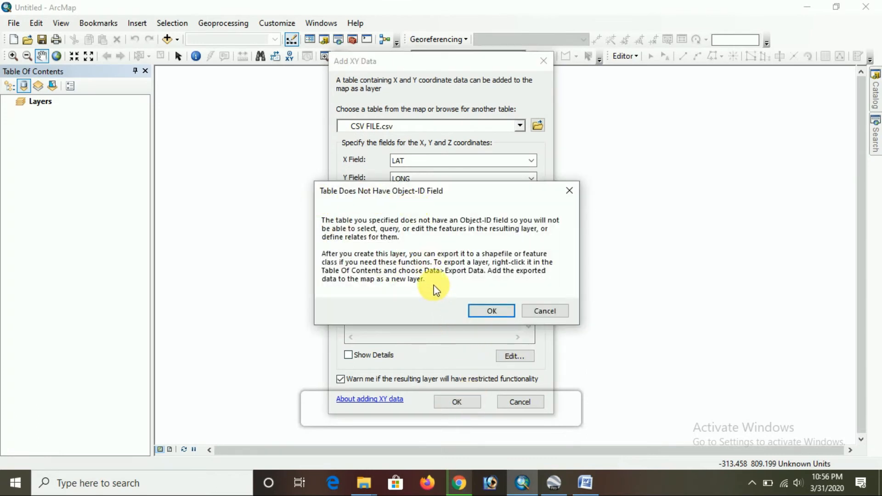
pyautogui.click(486, 311)
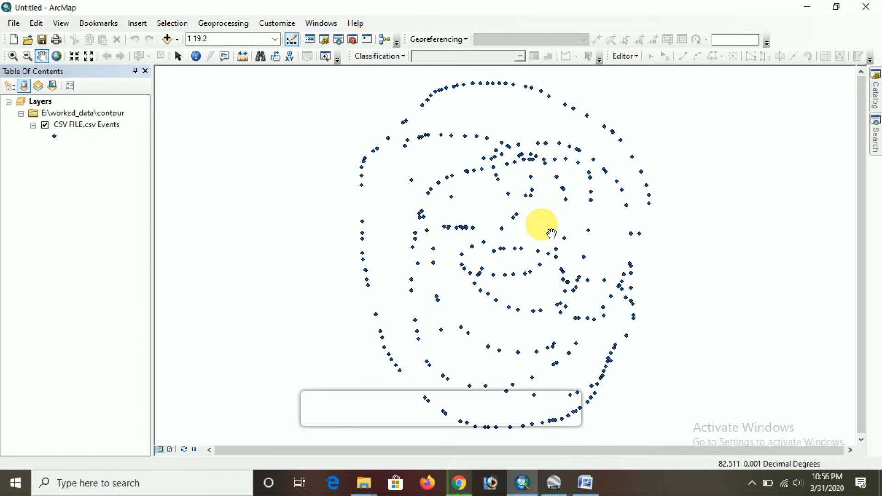
# Inspect the plotted CSV points up close and at full extent, and check the Word notes
pyautogui.scroll(1, 550, 232)
pyautogui.scroll(1, 551, 233)
pyautogui.scroll(-3, 551, 233)
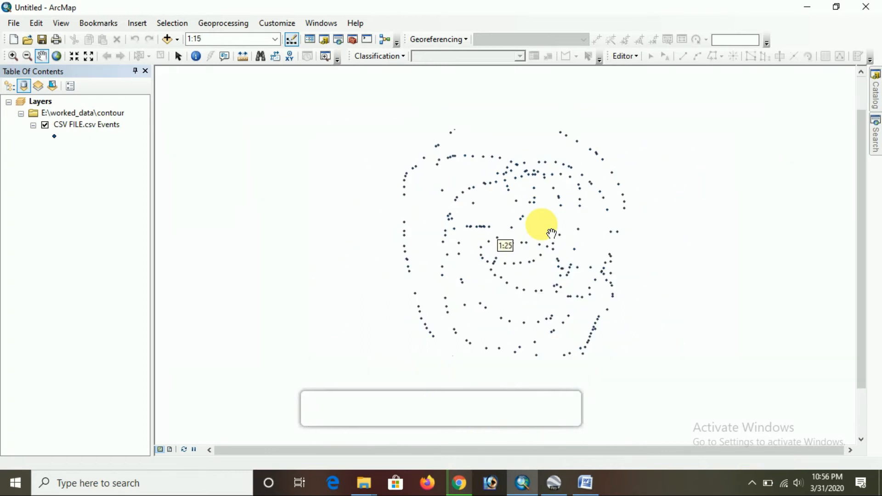
pyautogui.click(57, 57)
pyautogui.moveTo(574, 482)
pyautogui.click(536, 437)
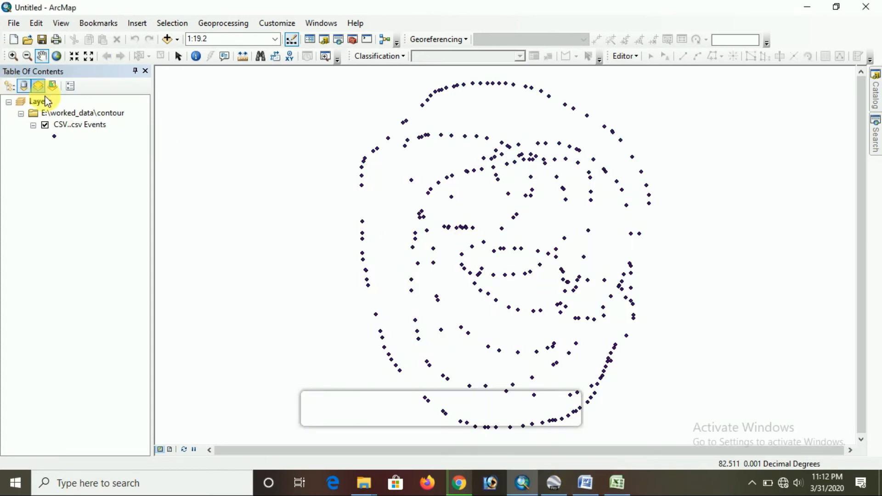
# Export all features of the CSV events layer to a shapefile in the layer's source coordinate system and add it to the map
pyautogui.rightClick(79, 125)
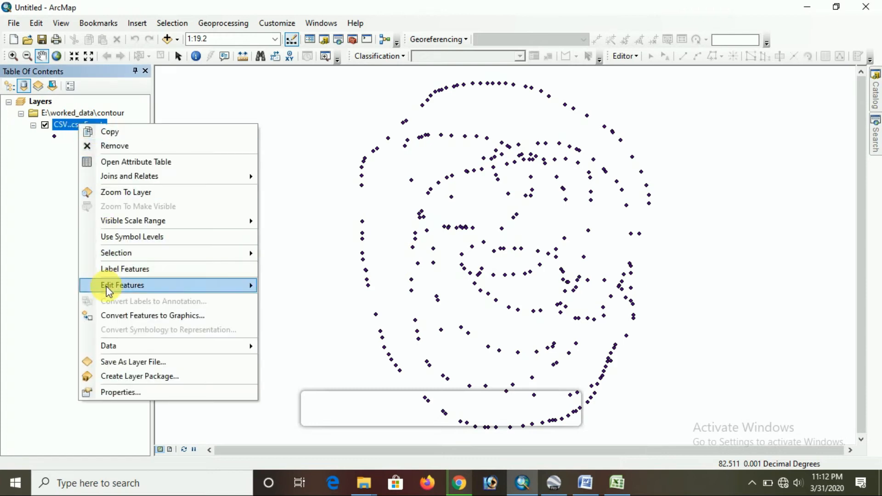
pyautogui.moveTo(211, 349)
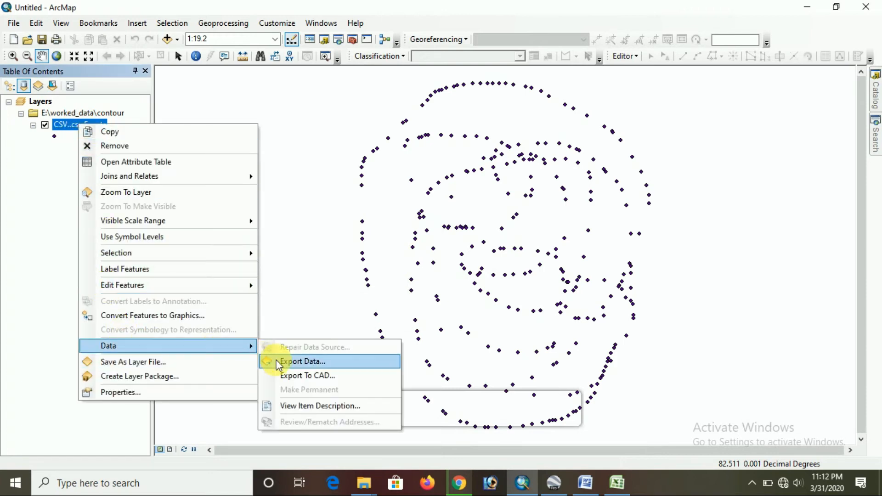
pyautogui.click(294, 362)
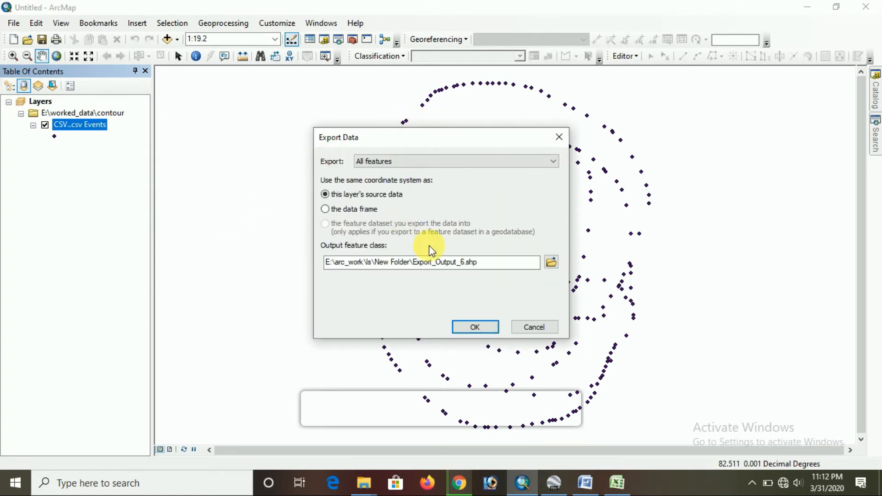
pyautogui.click(474, 327)
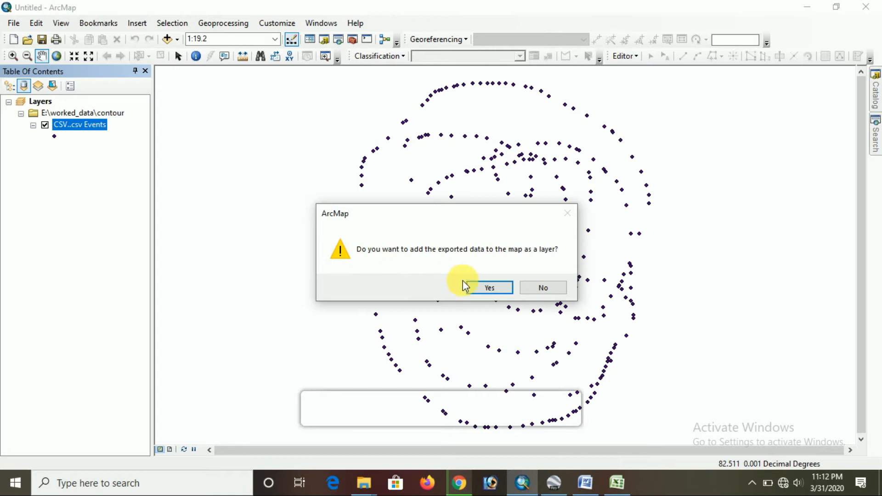
pyautogui.click(476, 289)
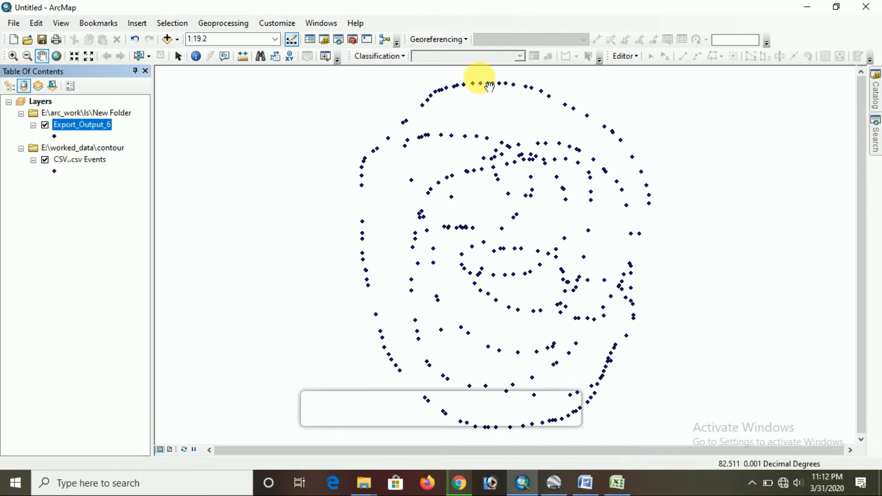
# Start an edit session on the Export_Output_6 layer
pyautogui.click(623, 57)
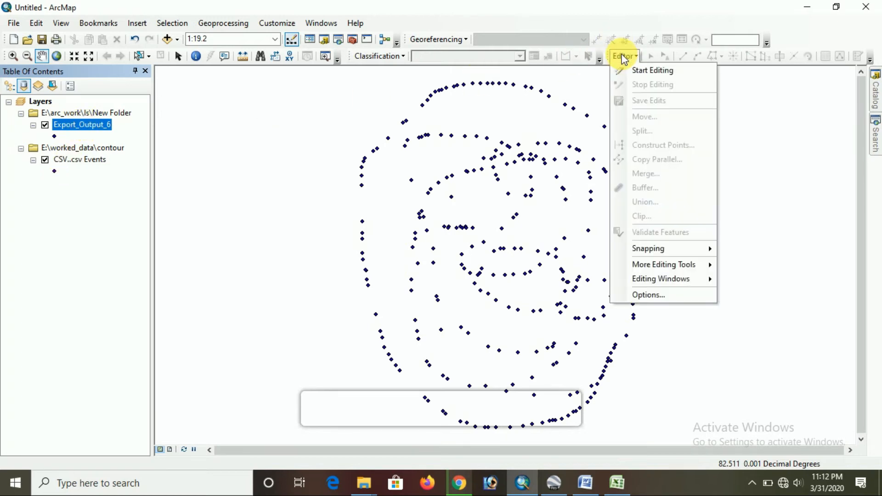
pyautogui.click(627, 67)
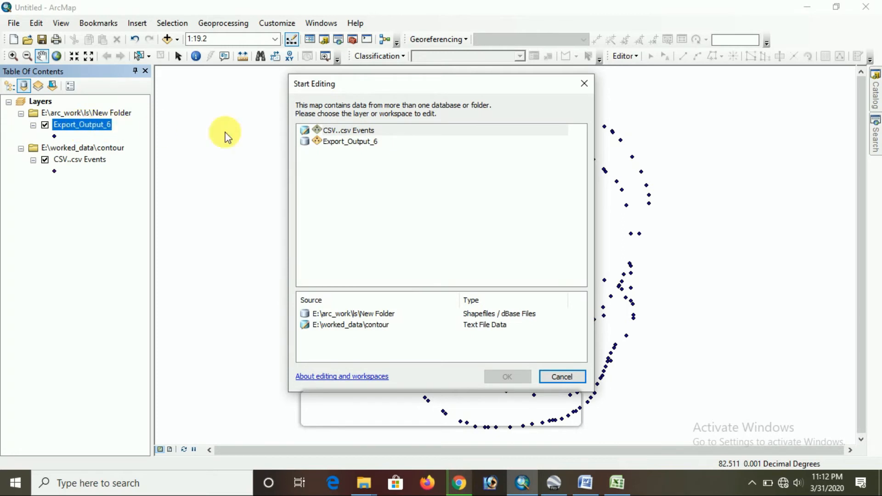
pyautogui.click(357, 141)
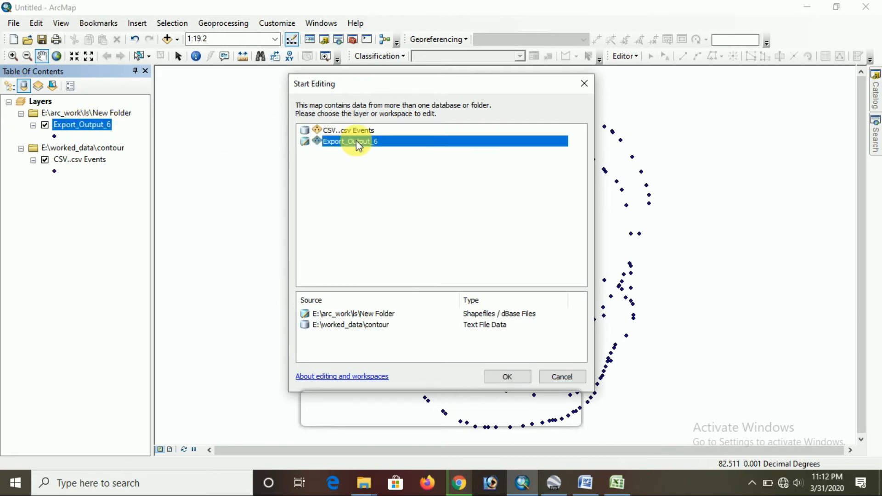
pyautogui.click(507, 376)
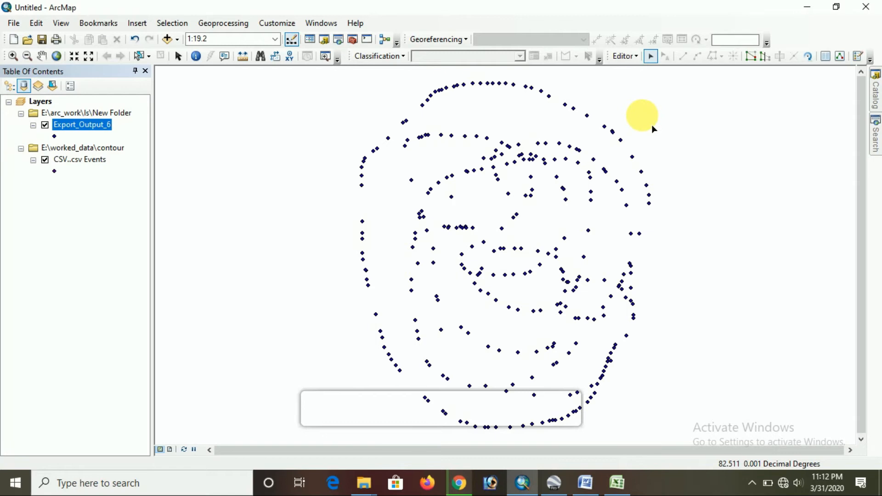
# Read the interpolation and Kriging instructions in the Word notes, then return to the ArcMap document
pyautogui.click(585, 483)
pyautogui.moveTo(593, 357); pyautogui.dragTo(601, 179)
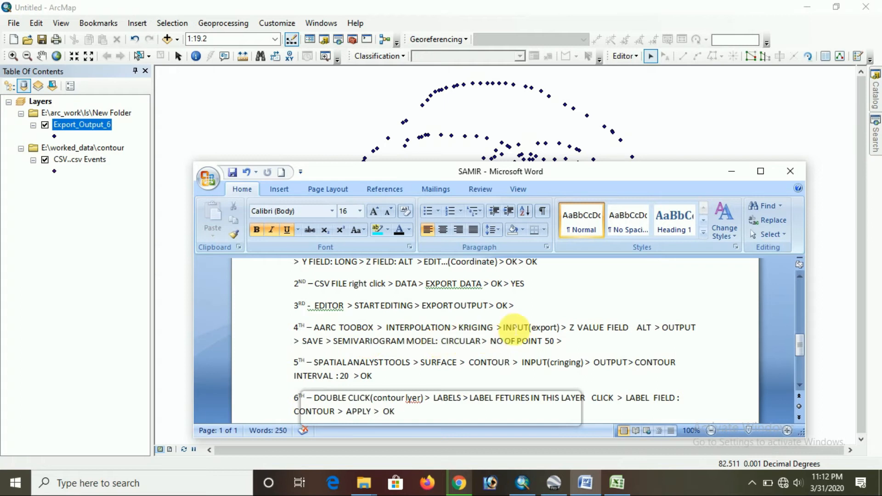
pyautogui.click(731, 175)
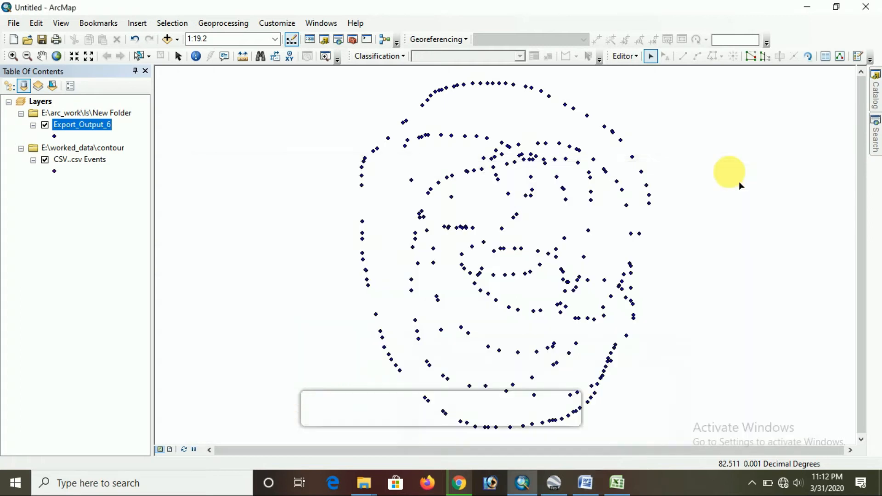
# Open the Kriging tool from the Spatial Analyst interpolation toolset in ArcToolbox
pyautogui.click(352, 39)
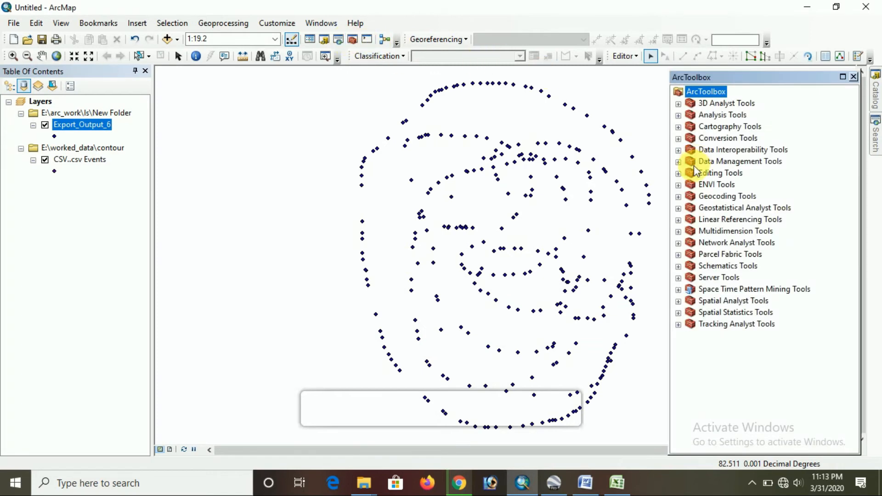
pyautogui.click(682, 301)
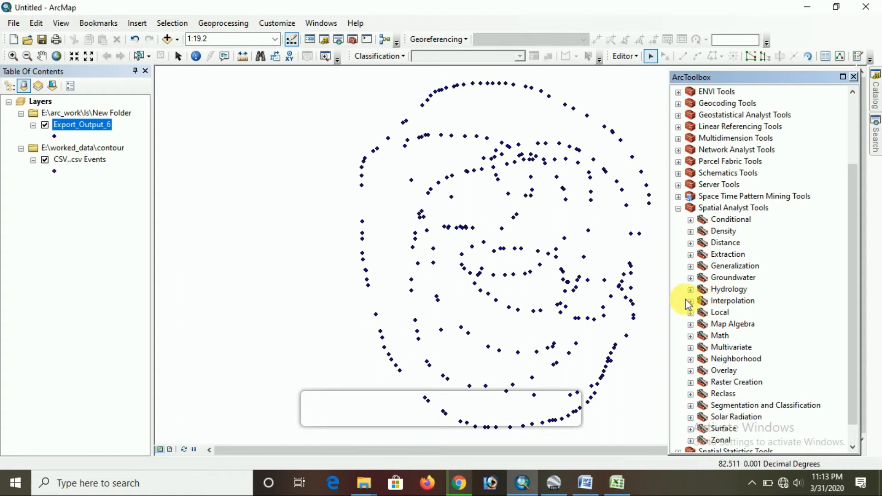
pyautogui.click(690, 301)
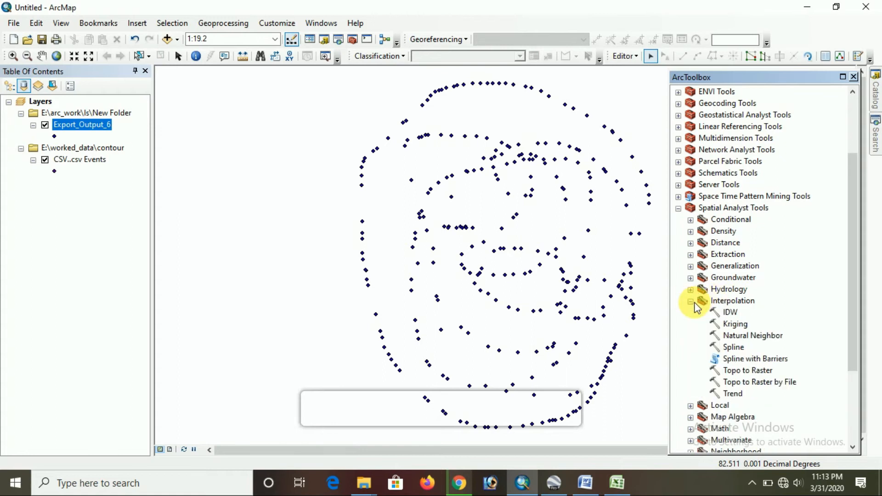
pyautogui.click(732, 325)
pyautogui.click(730, 316)
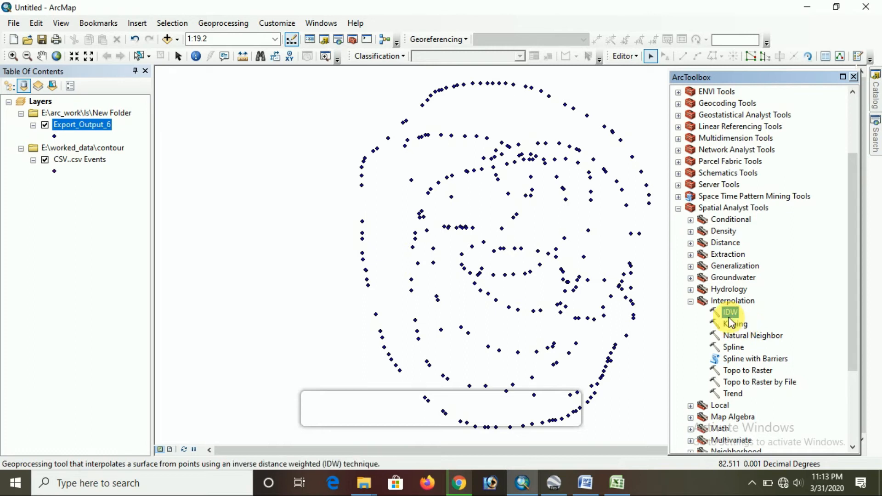
pyautogui.click(732, 326)
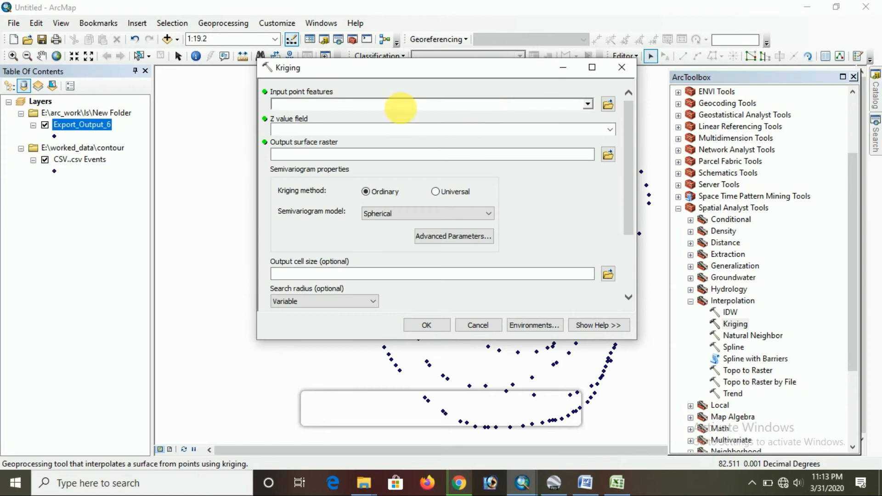
# Set the Kriging input points to Export_Output_6 and the Z value field to ALT
pyautogui.click(588, 104)
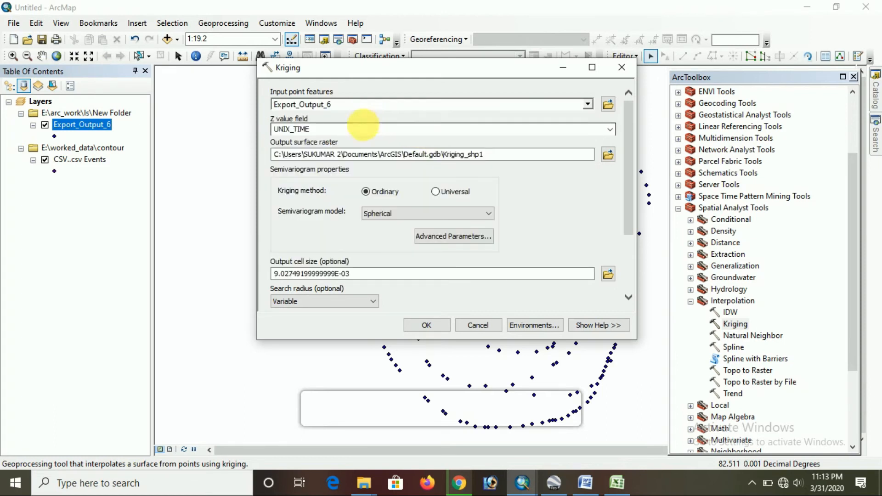
pyautogui.click(322, 130)
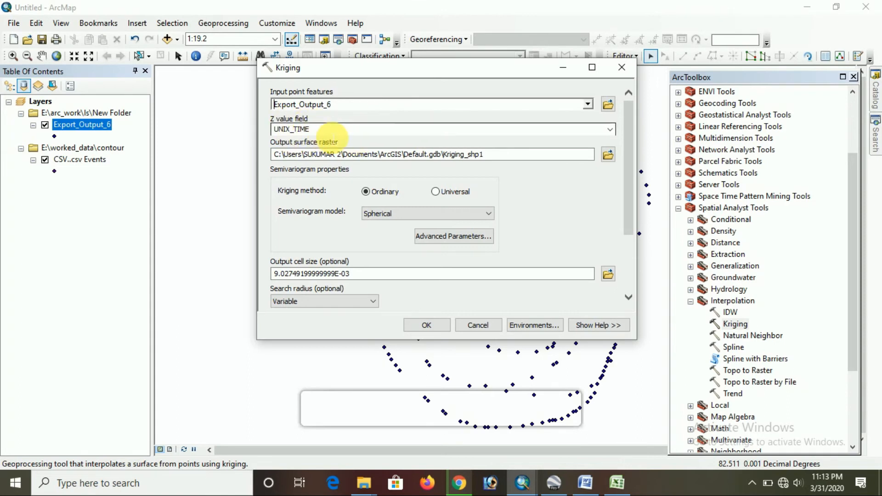
pyautogui.click(608, 130)
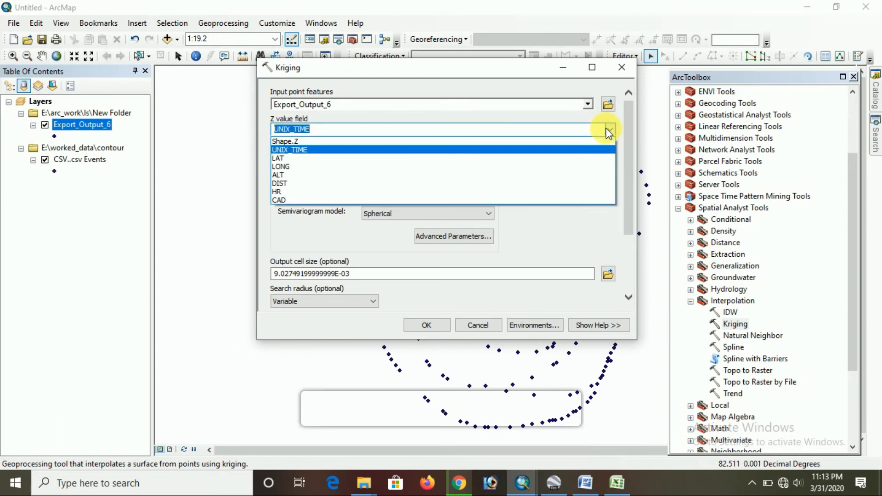
pyautogui.click(290, 175)
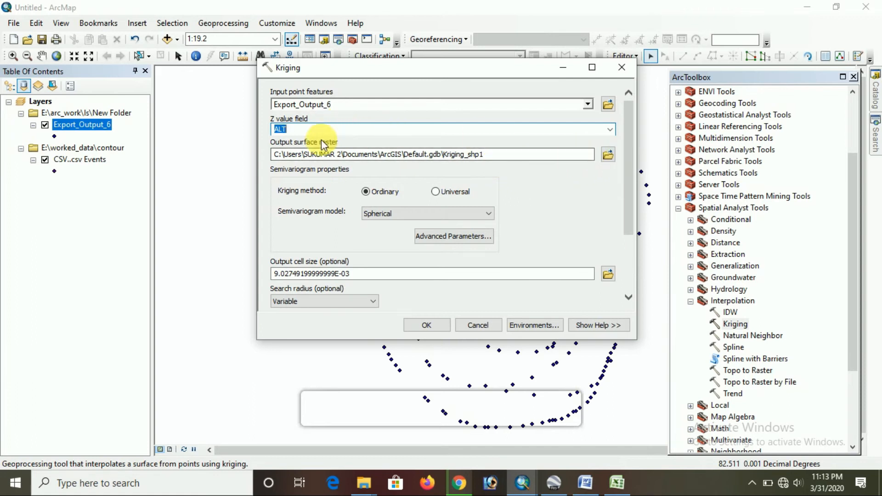
# Set the Kriging output surface raster to be saved as KRIGING in the contour folder
pyautogui.click(607, 155)
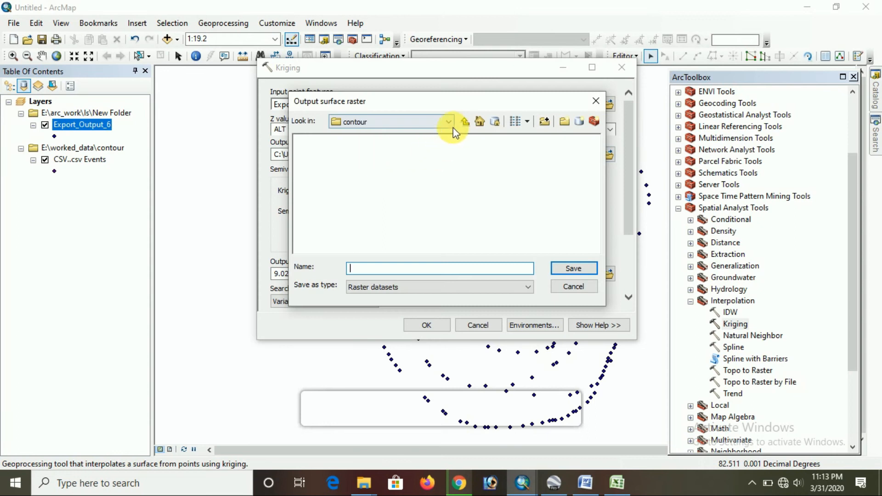
pyautogui.click(372, 269)
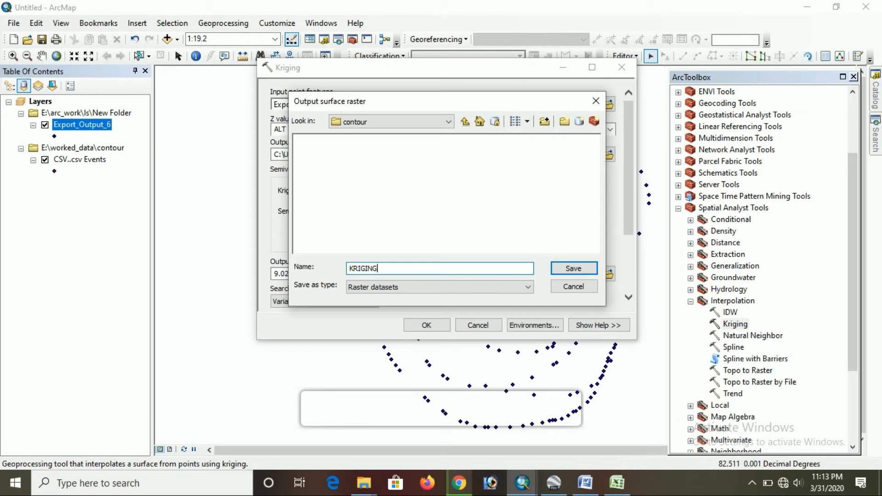
pyautogui.click(569, 266)
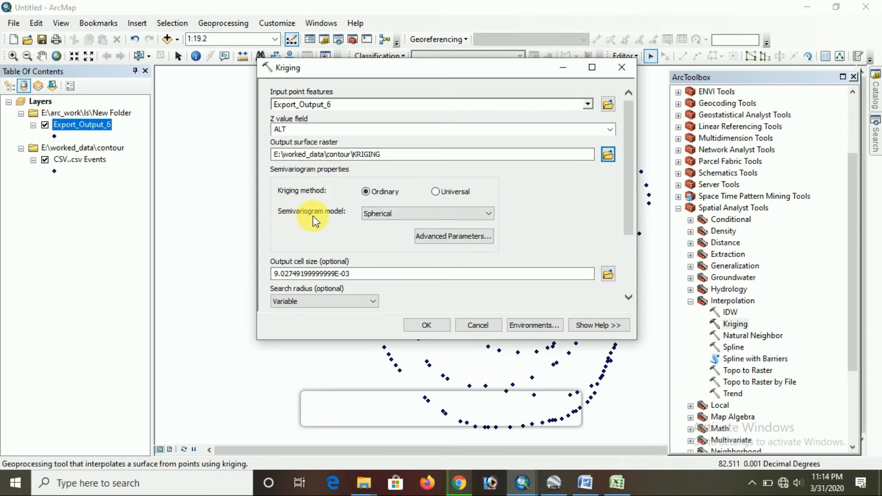
# Choose the Circular semivariogram model for ordinary Kriging and run the interpolation
pyautogui.click(387, 216)
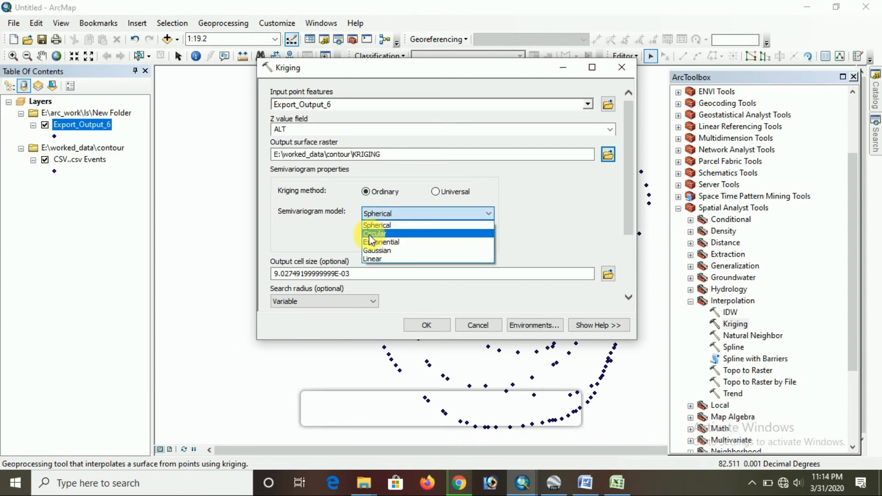
pyautogui.click(392, 234)
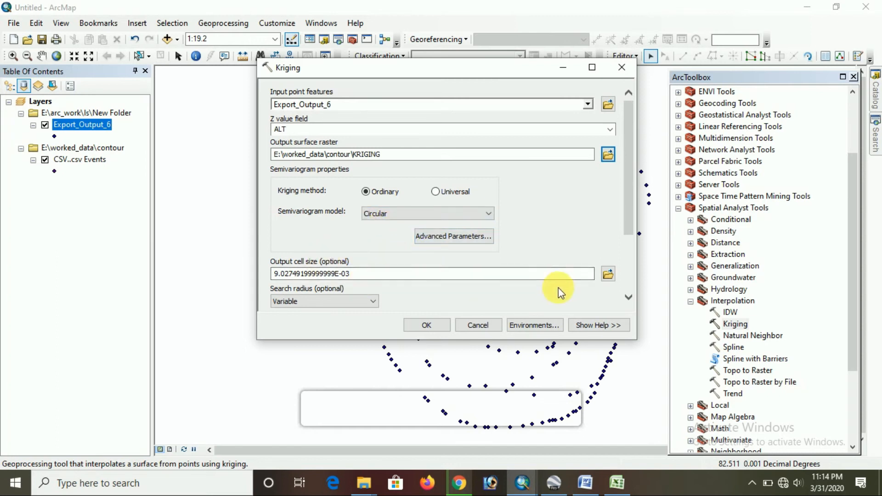
pyautogui.click(440, 330)
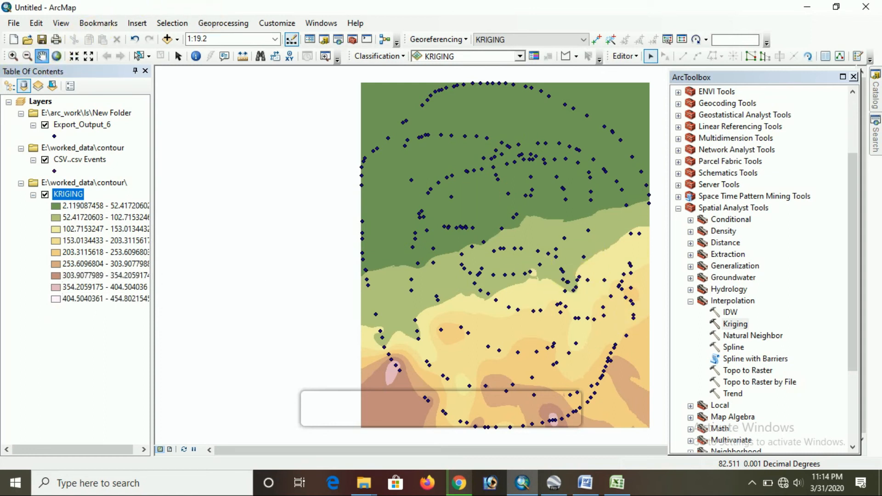
# Inspect the KRIGING surface on the map, then read the contour instructions in the Word notes and return to ArcMap
pyautogui.moveTo(574, 197); pyautogui.dragTo(508, 191)
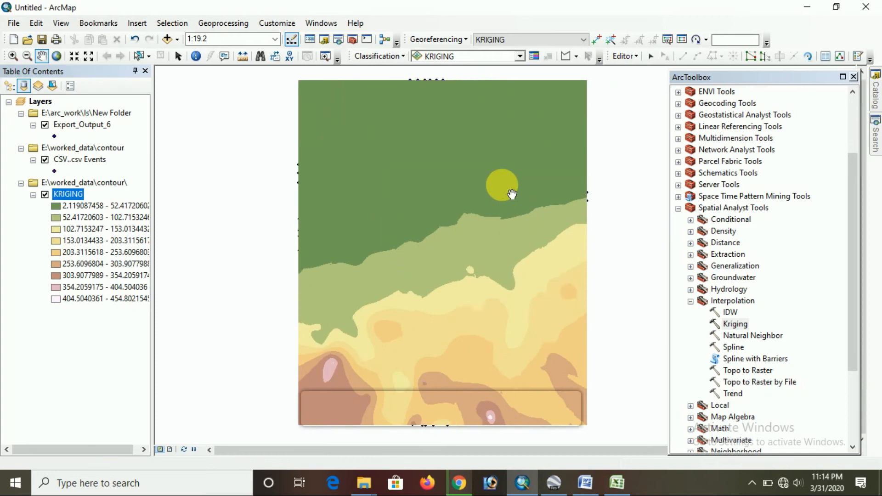
pyautogui.scroll(1, 508, 191)
pyautogui.scroll(-1, 505, 189)
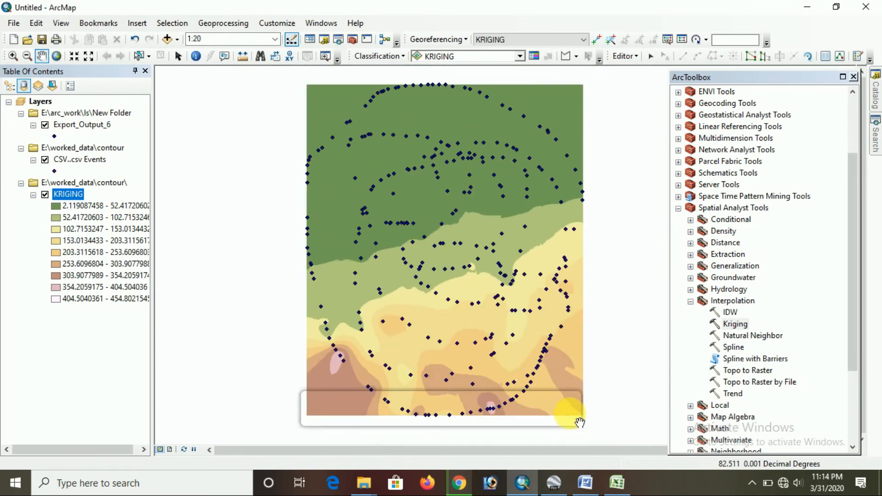
pyautogui.click(583, 482)
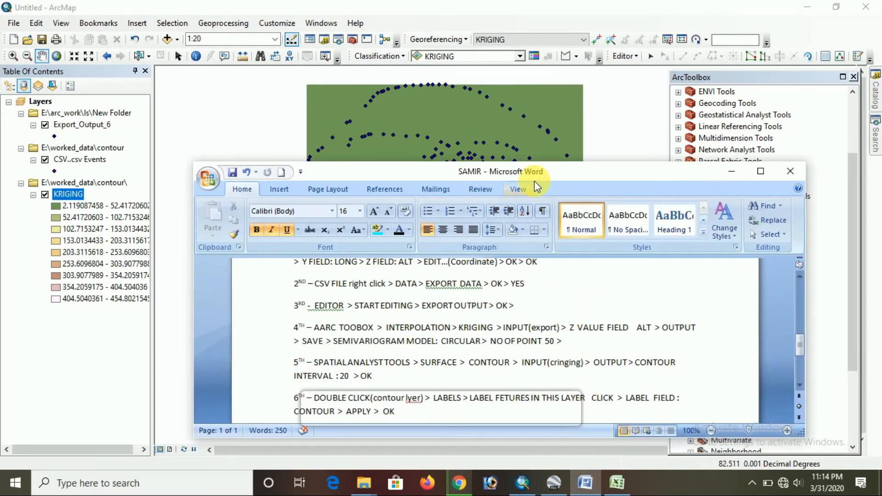
pyautogui.click(519, 188)
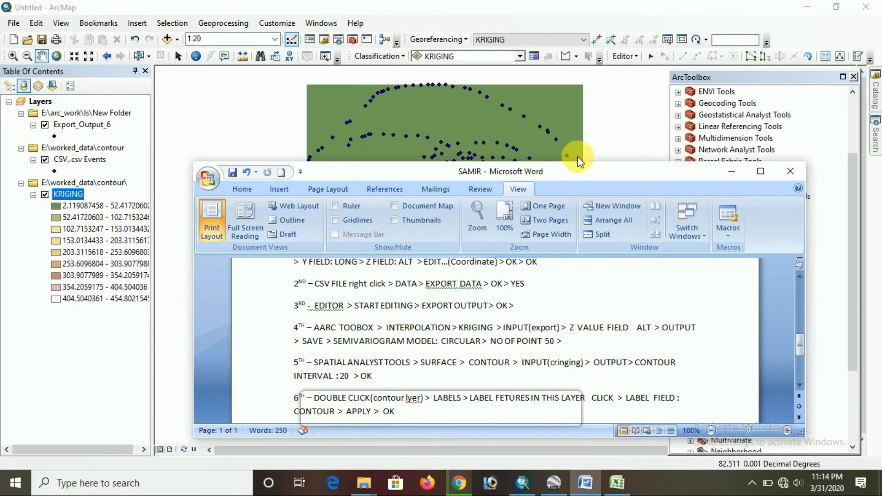
pyautogui.moveTo(579, 161); pyautogui.dragTo(592, 74)
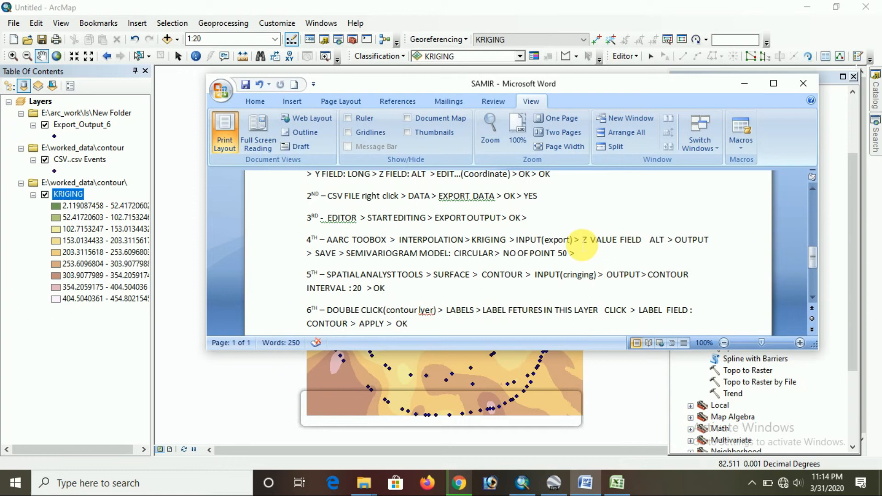
pyautogui.click(549, 373)
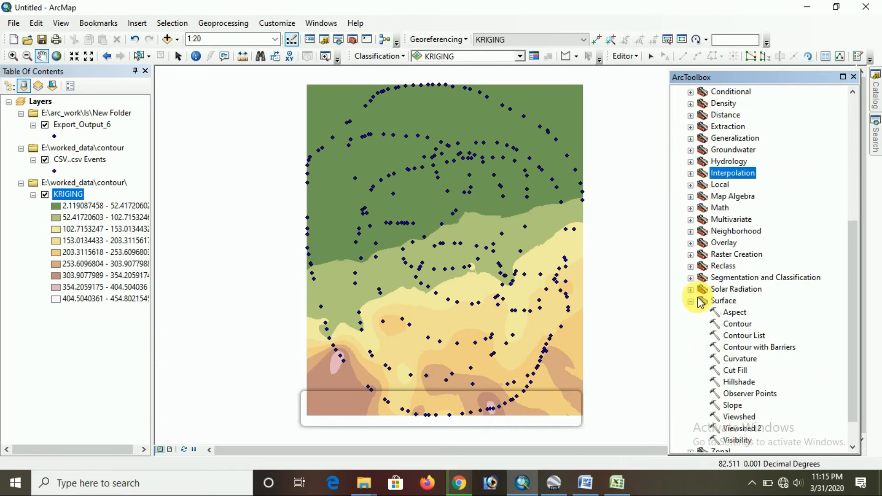
# Open the Spatial Analyst Contour tool with KRIGING as input raster and name the output polylines CONTOUR_CREAT in the contour folder
pyautogui.doubleClick(738, 325)
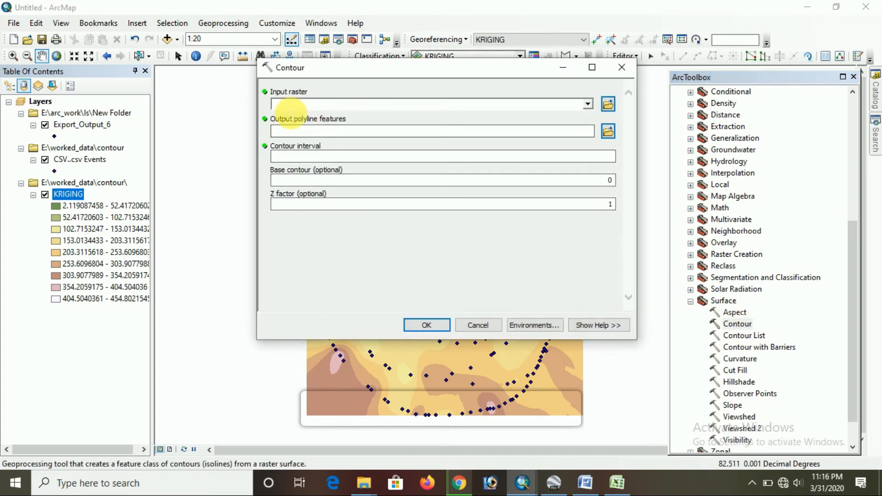
pyautogui.click(588, 105)
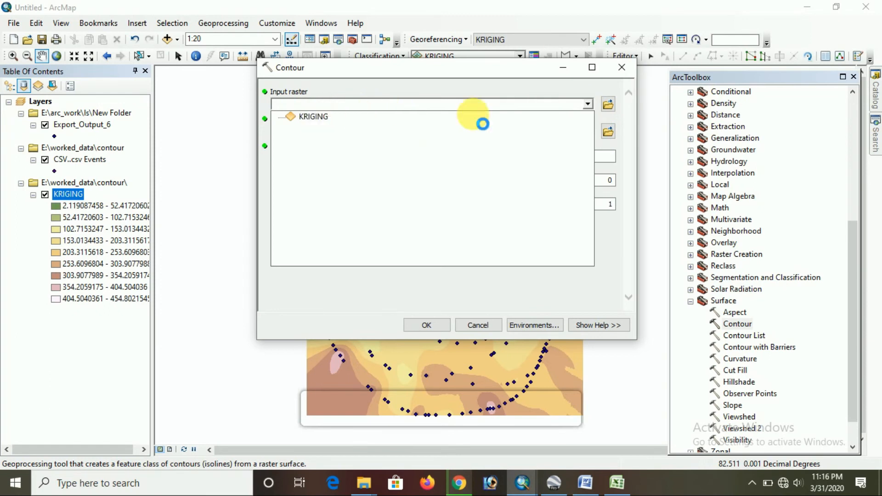
pyautogui.click(567, 120)
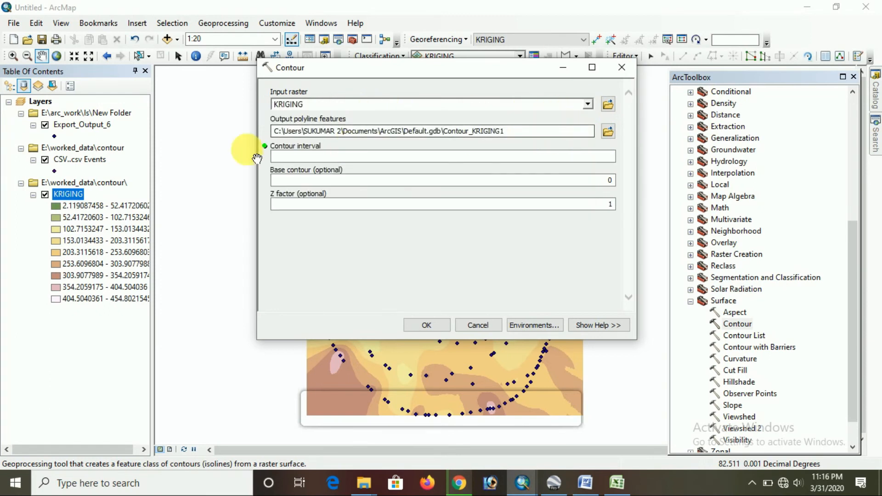
pyautogui.click(608, 132)
pyautogui.write('CONTOUR_CREAT')
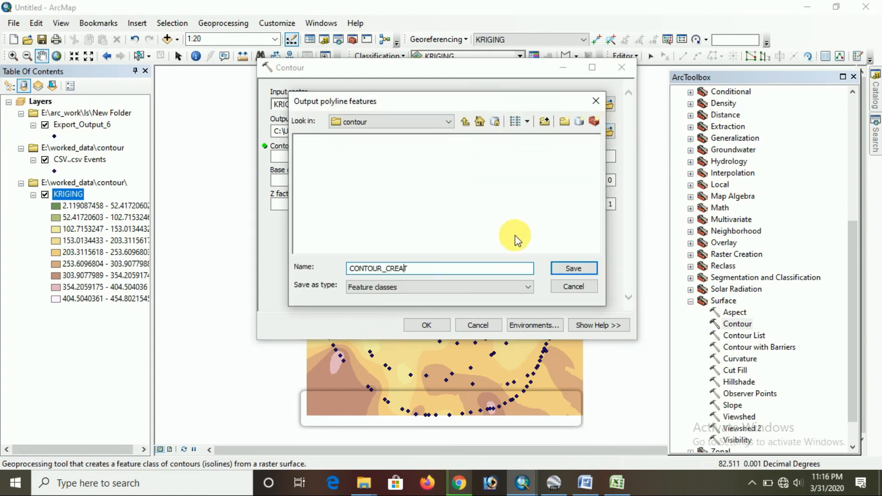
pyautogui.click(562, 275)
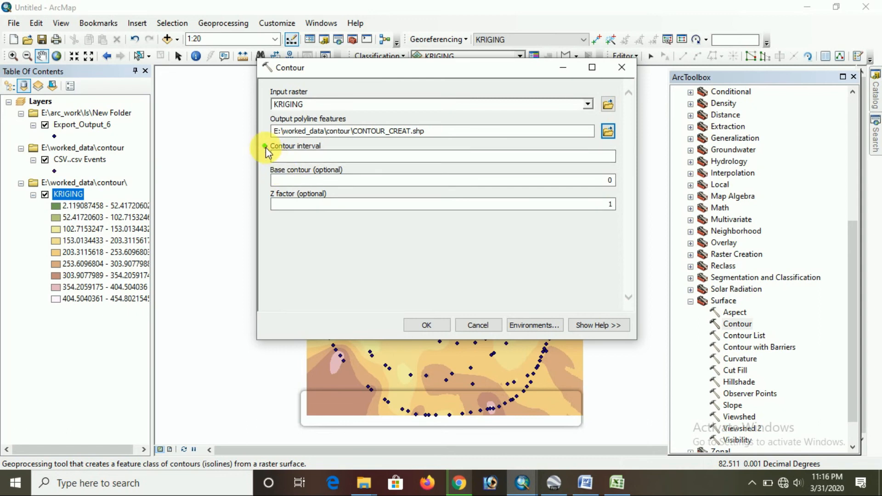
# Set the contour interval to 10 and generate the contour lines
pyautogui.click(316, 157)
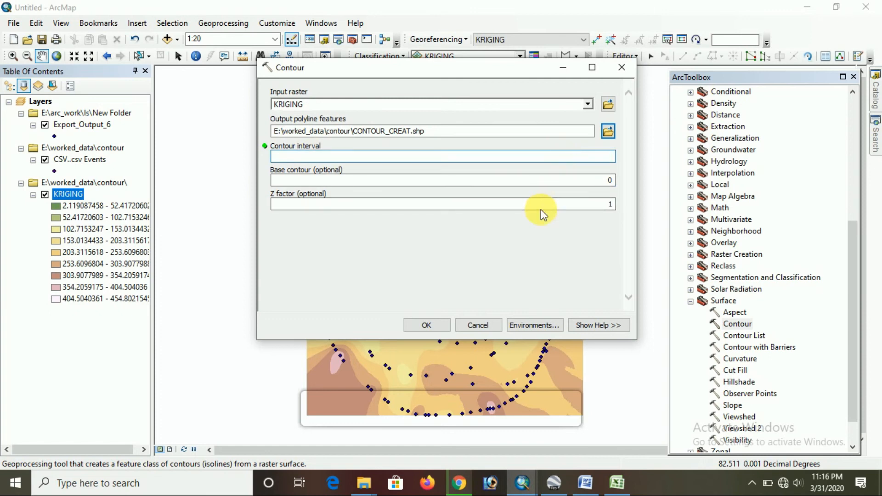
pyautogui.write('10')
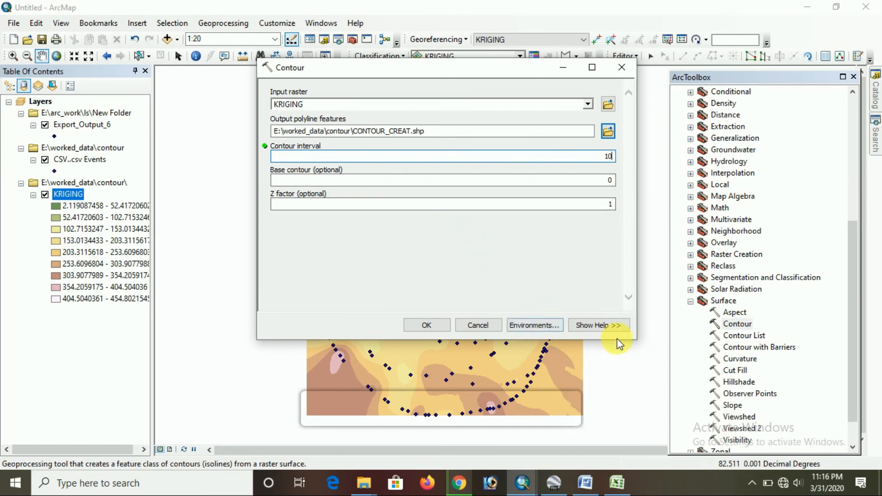
pyautogui.click(431, 320)
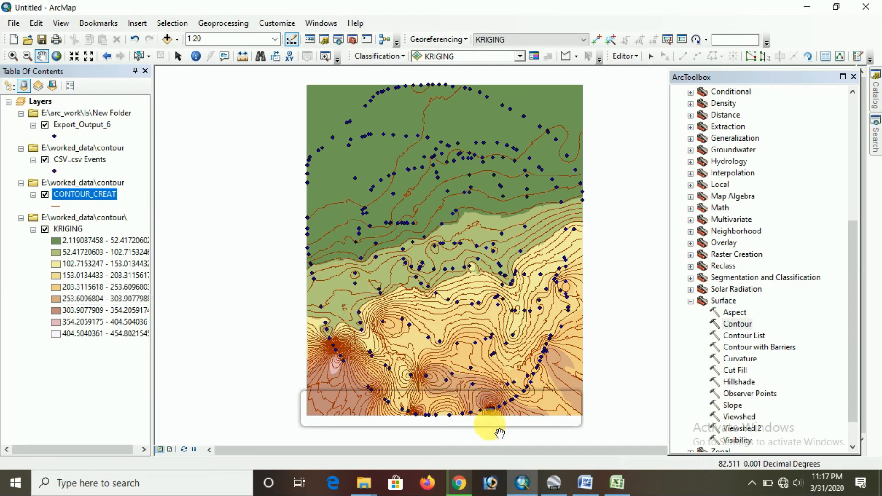
# Read the contour labelling instructions in the Word notes, then return to the ArcMap document
pyautogui.click(583, 483)
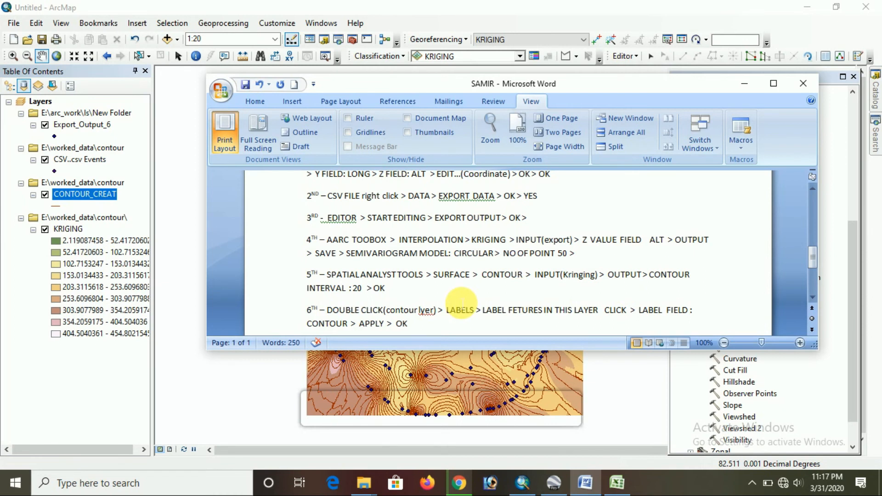
pyautogui.scroll(-3, 460, 303)
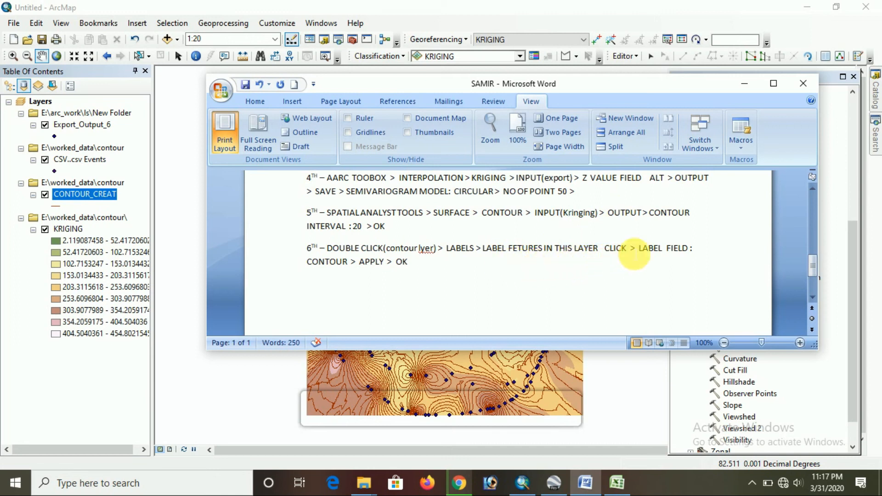
pyautogui.click(745, 84)
# Turn on labels for the CONTOUR_CREAT layer and set the label field to CONTOUR in its layer properties
pyautogui.click(120, 200)
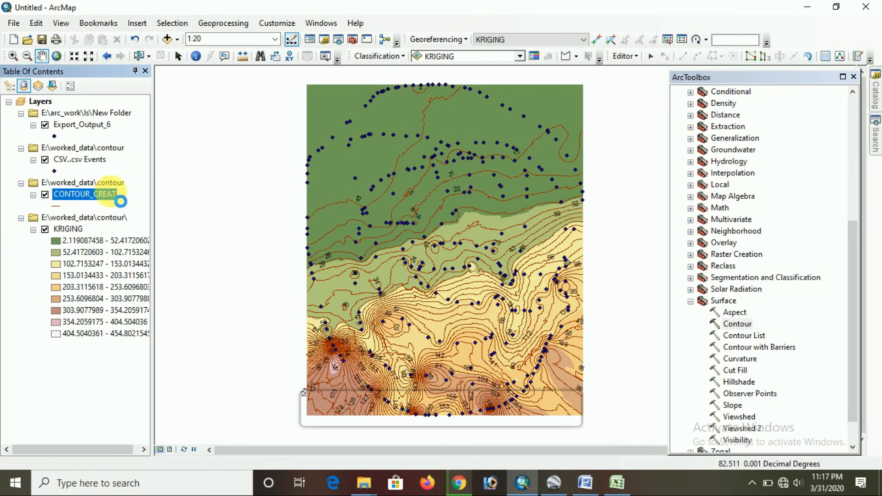
pyautogui.doubleClick(120, 200)
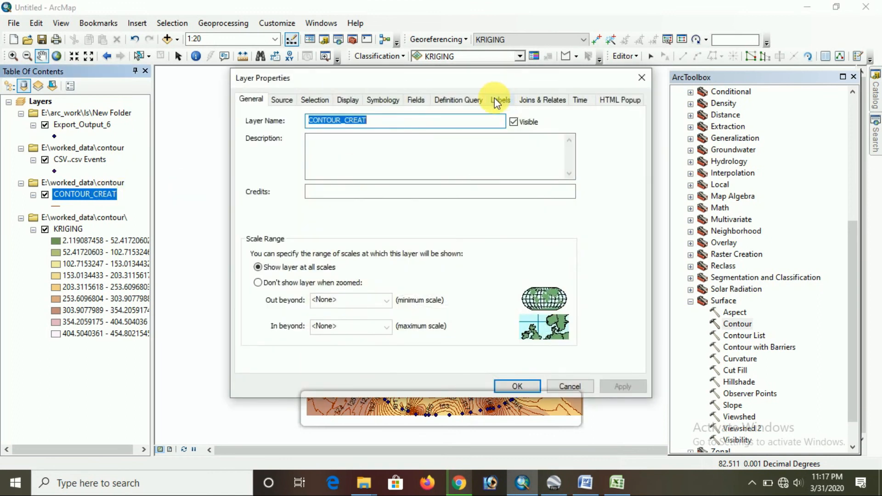
pyautogui.click(497, 101)
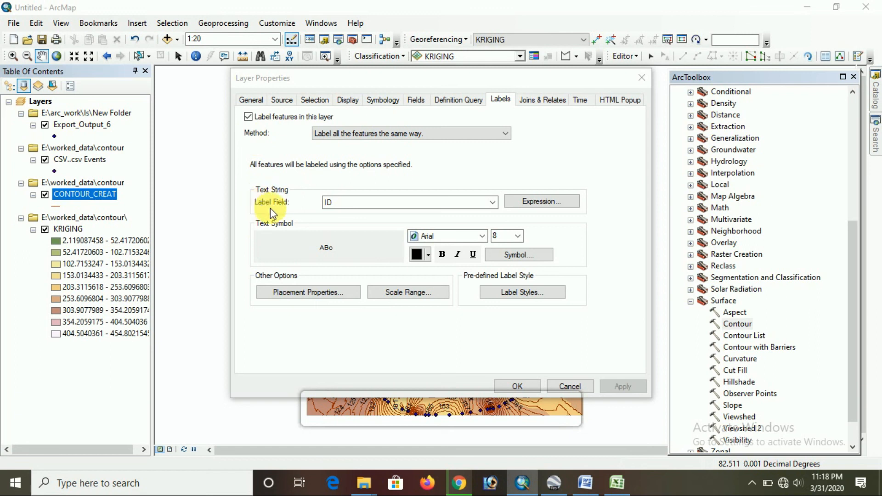
pyautogui.click(378, 206)
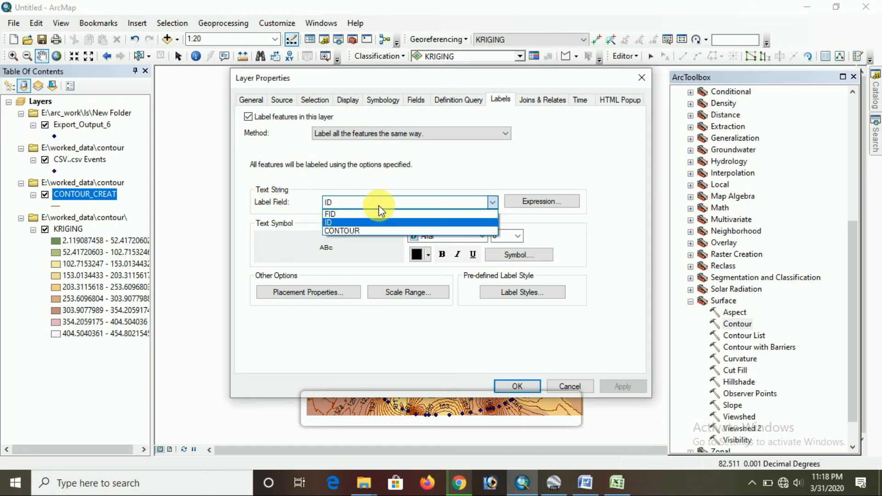
pyautogui.click(352, 231)
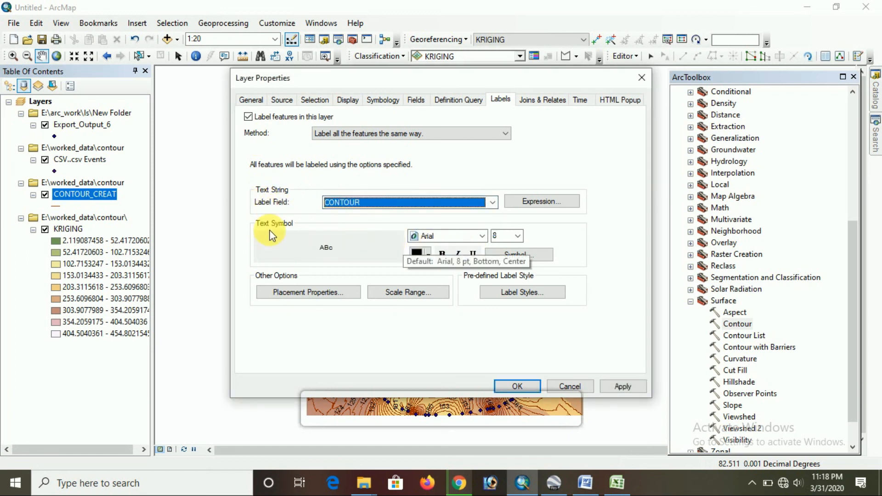
# Format the CONTOUR_CREAT labels as red Arial text at size 10 and apply the layer properties
pyautogui.click(519, 236)
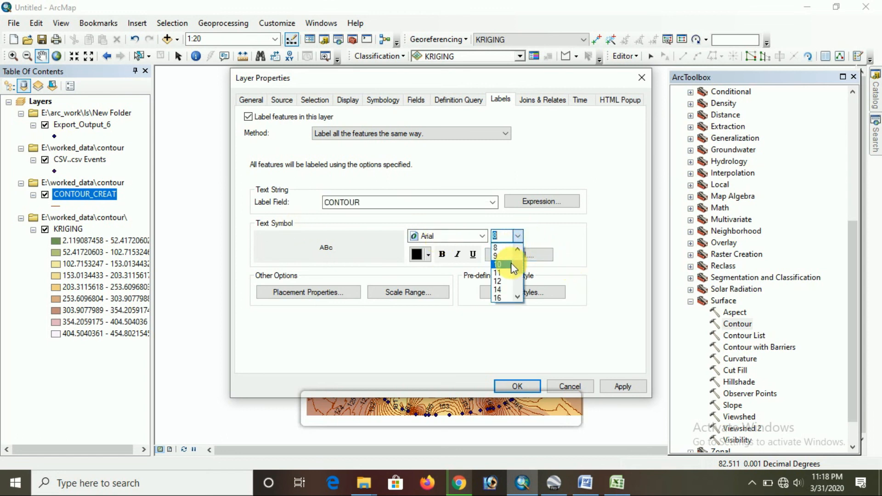
pyautogui.click(511, 264)
pyautogui.click(481, 236)
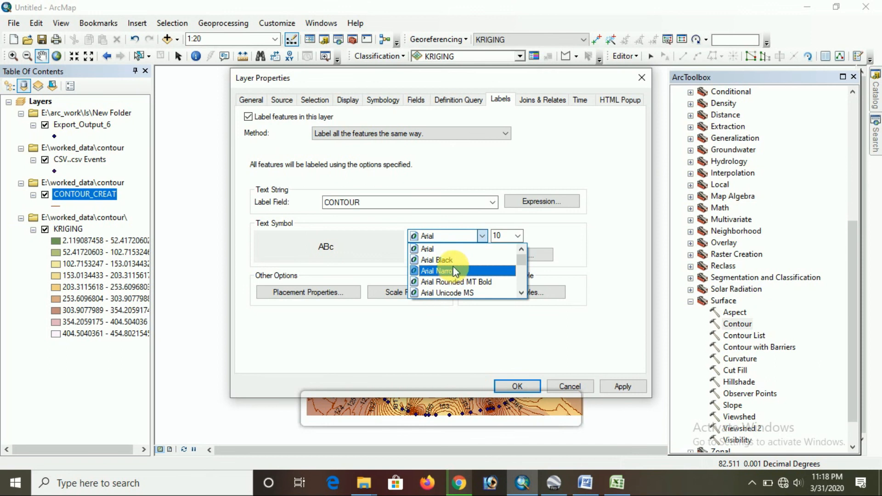
pyautogui.click(450, 249)
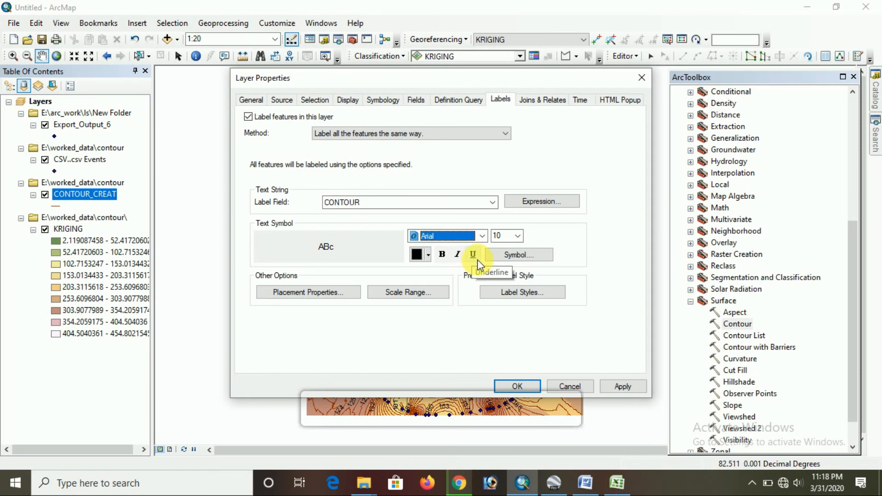
pyautogui.click(427, 255)
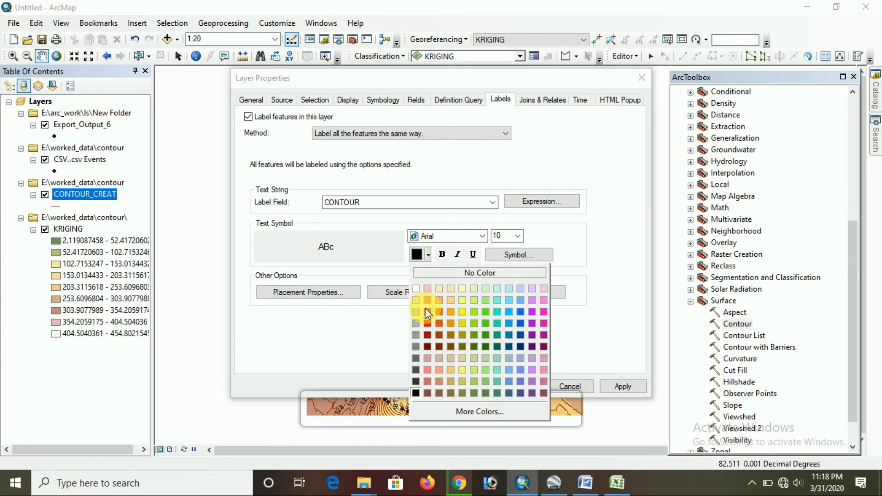
pyautogui.click(427, 323)
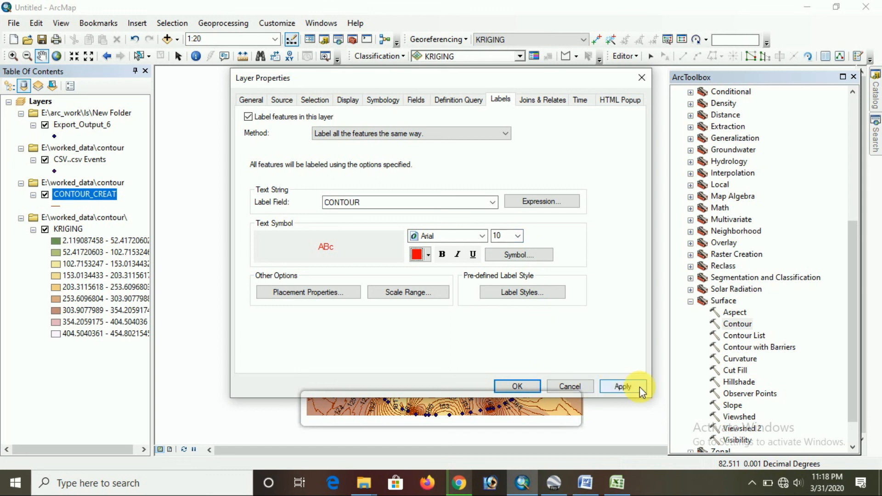
pyautogui.click(622, 387)
pyautogui.click(528, 387)
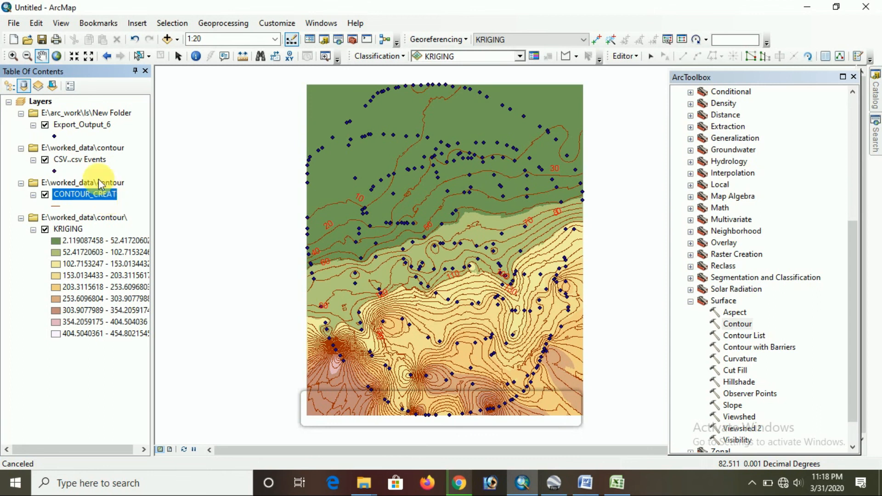
# Hide the KRIGING, CSV..csv Events and Export_Output_6 layers so only the labelled contours are displayed
pyautogui.click(45, 229)
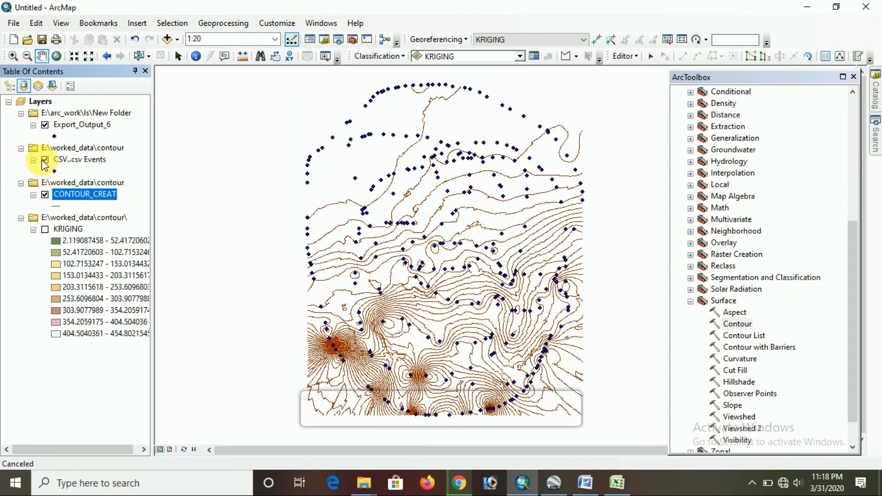
pyautogui.click(44, 161)
pyautogui.click(44, 124)
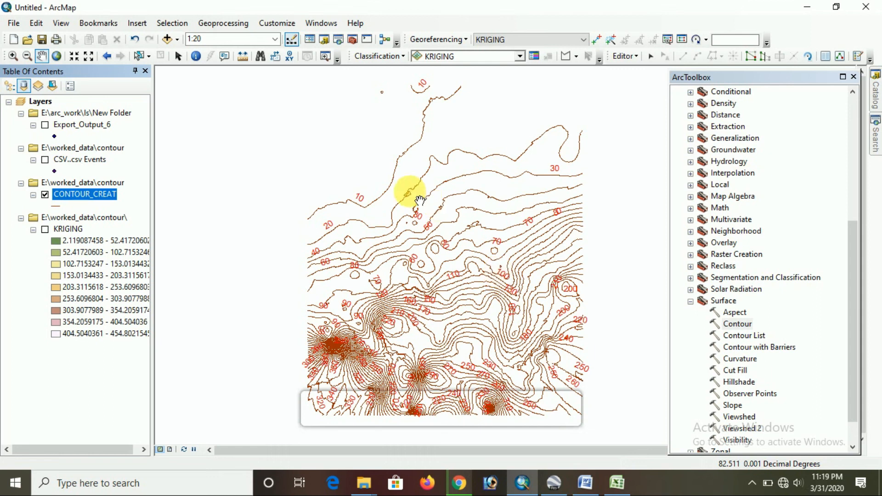
pyautogui.scroll(-1, 408, 221)
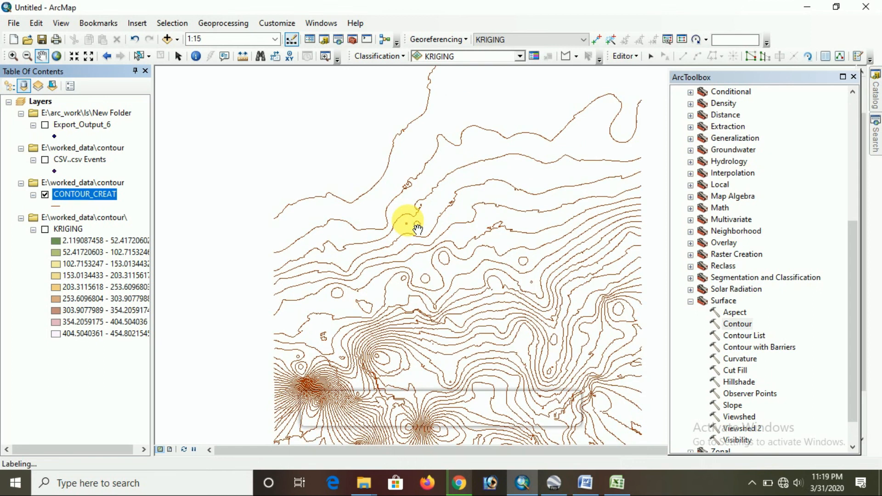
pyautogui.scroll(1, 418, 228)
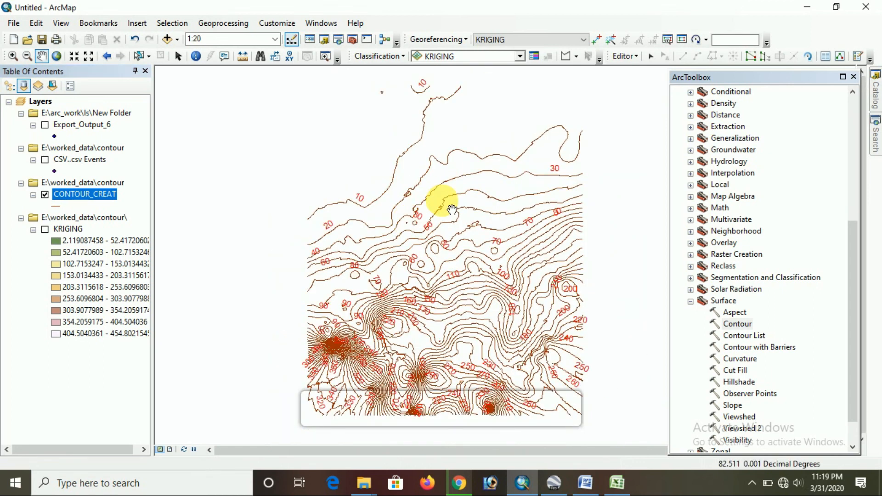
pyautogui.scroll(1, 455, 207)
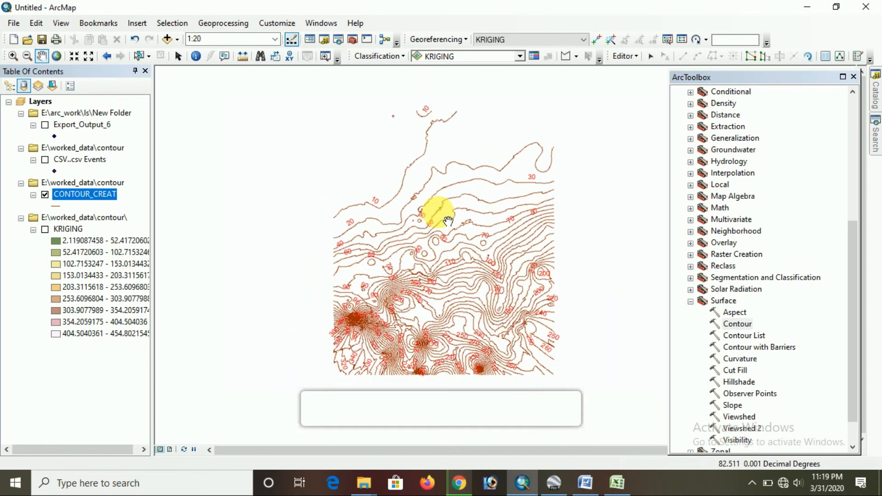
# Review the contour map steps from Google Earth to ArcMap in the Word notes, then return to ArcMap and inspect the labelled contours
pyautogui.click(584, 482)
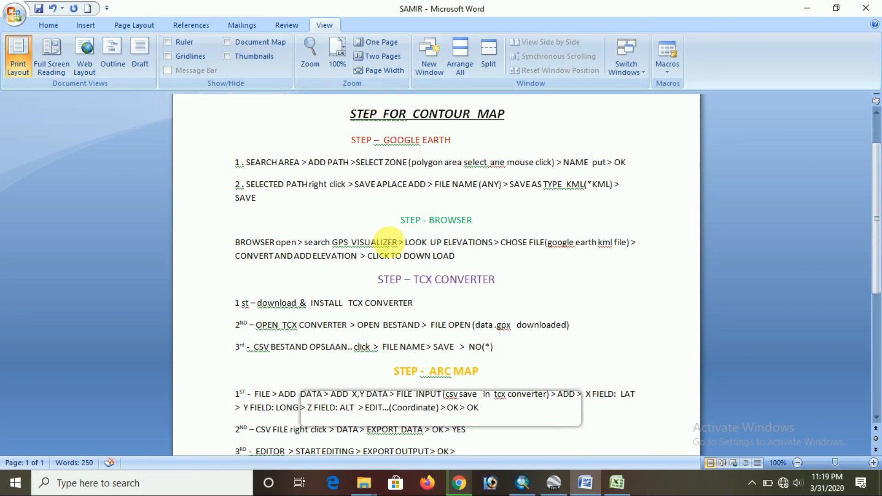
pyautogui.scroll(-5, 388, 240)
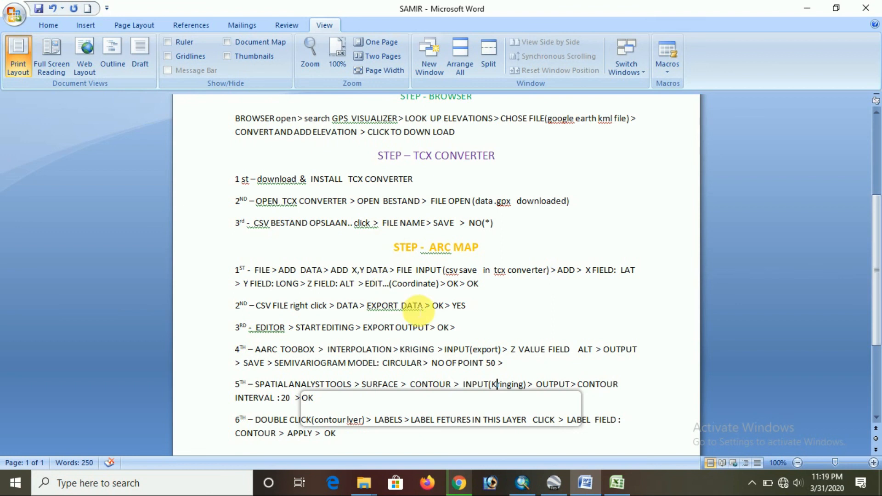
pyautogui.scroll(5, 418, 309)
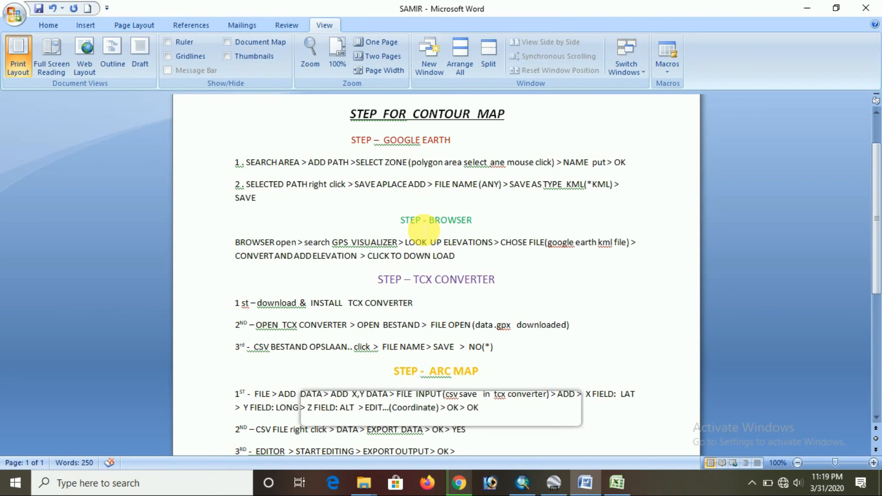
pyautogui.scroll(3, 425, 230)
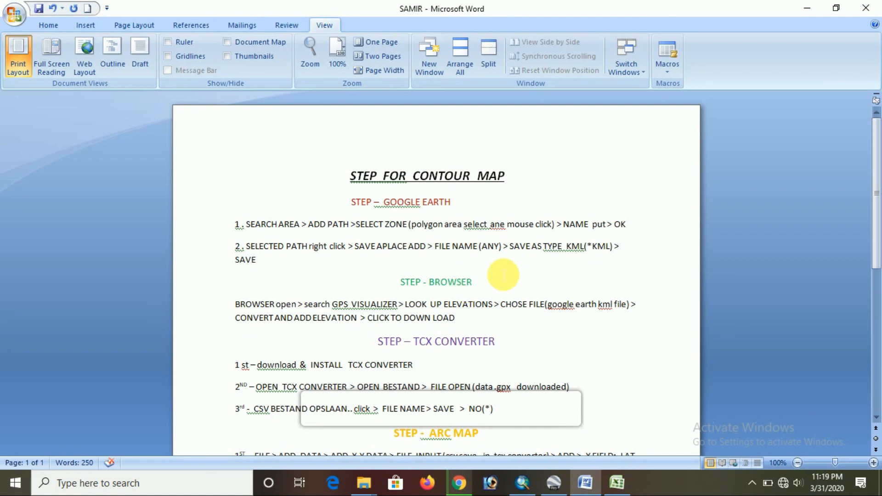
pyautogui.scroll(-3, 497, 281)
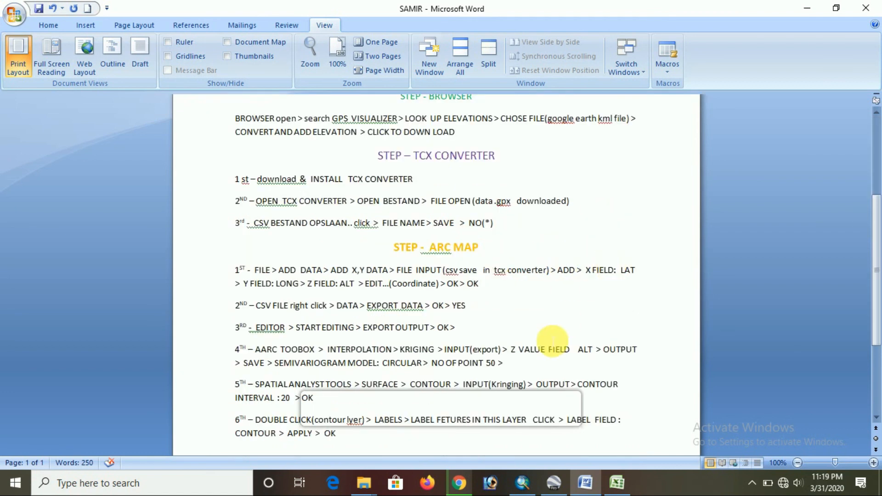
pyautogui.scroll(-1, 557, 342)
pyautogui.scroll(3, 586, 294)
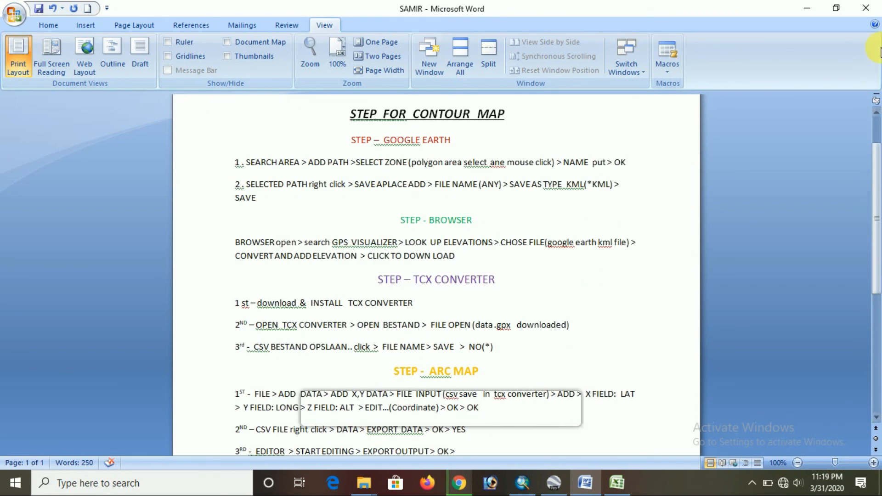
pyautogui.click(802, 7)
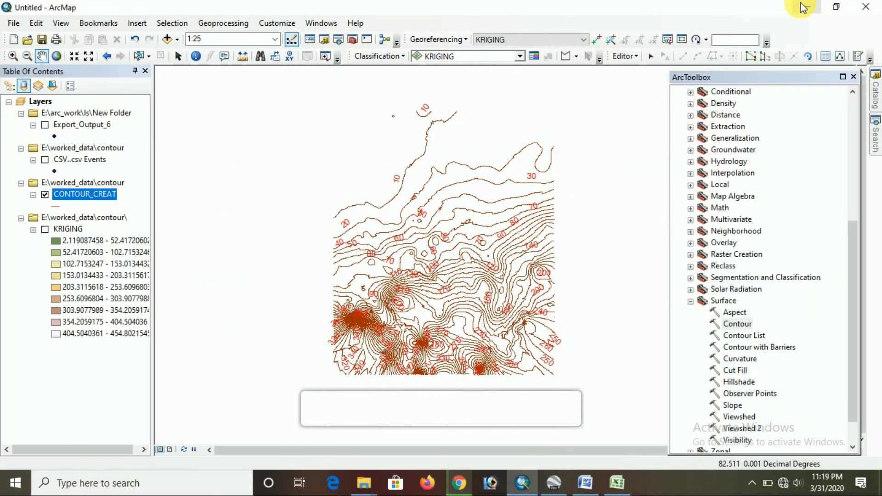
pyautogui.scroll(2, 381, 260)
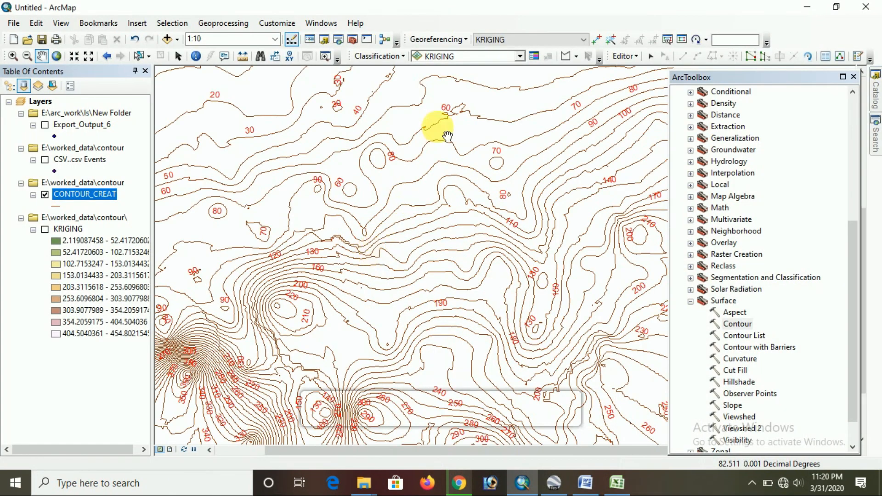